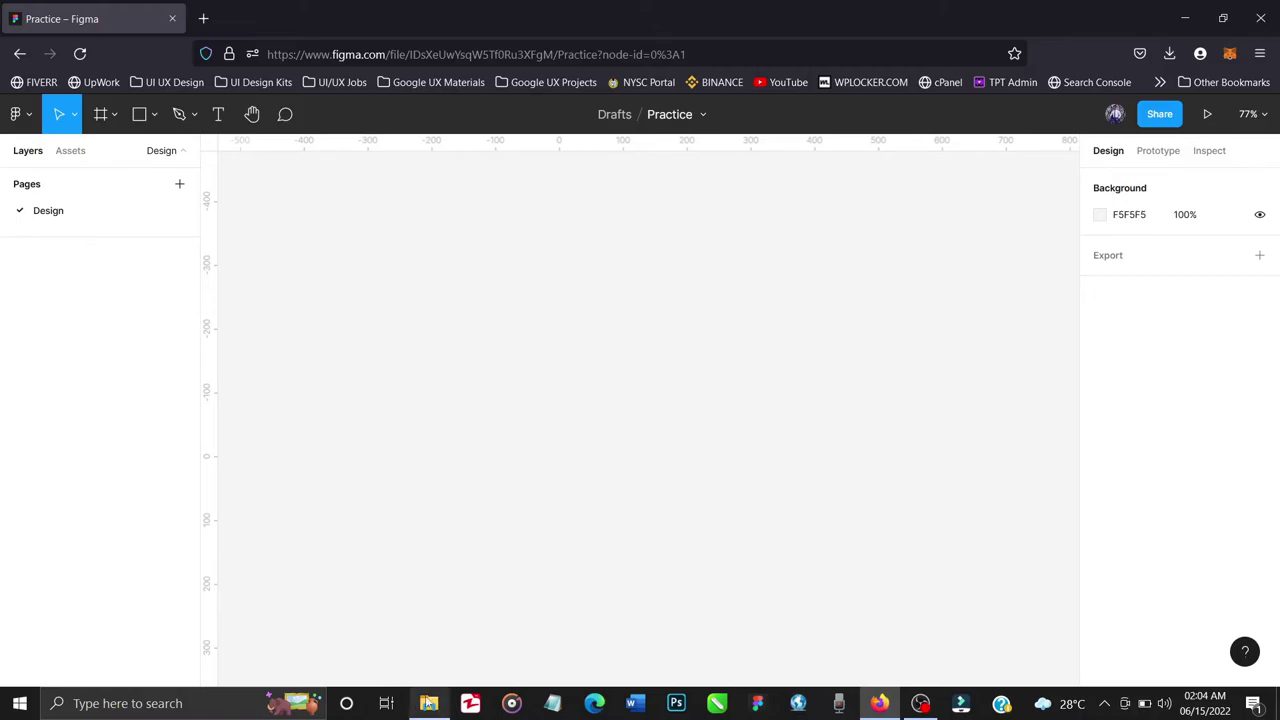
# Step: Drag the cartoon character and pngwing woman photo from Desktop > Tutorial files onto the Figma canvas
pyautogui.click(428, 703)
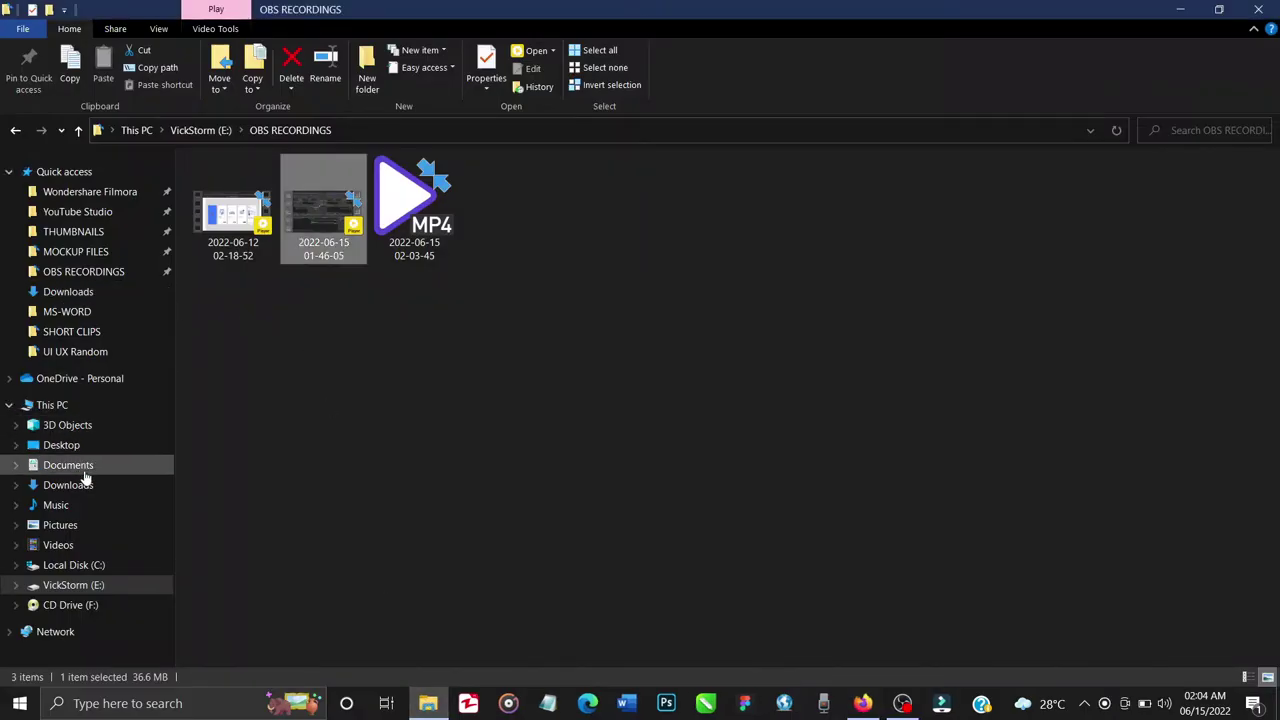
pyautogui.click(74, 451)
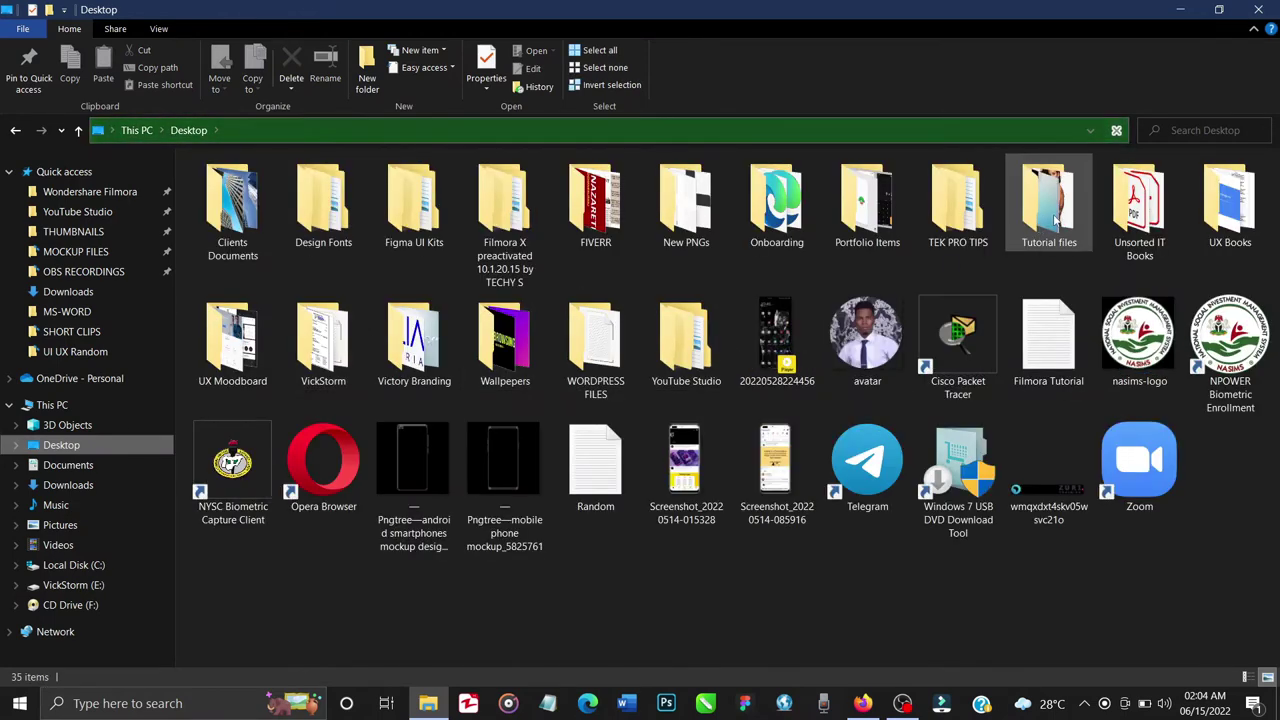
pyautogui.doubleClick(1045, 210)
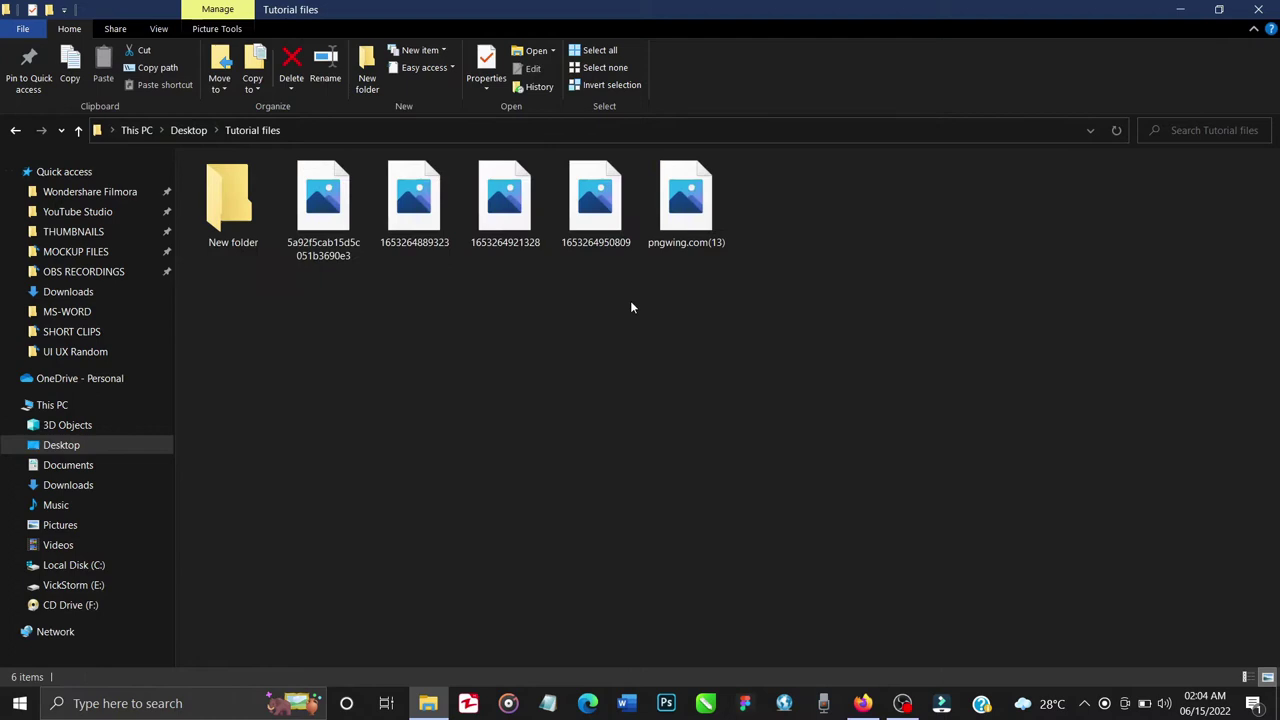
pyautogui.click(338, 228)
pyautogui.keyDown('ctrl'); pyautogui.click(711, 200); pyautogui.keyUp('ctrl')
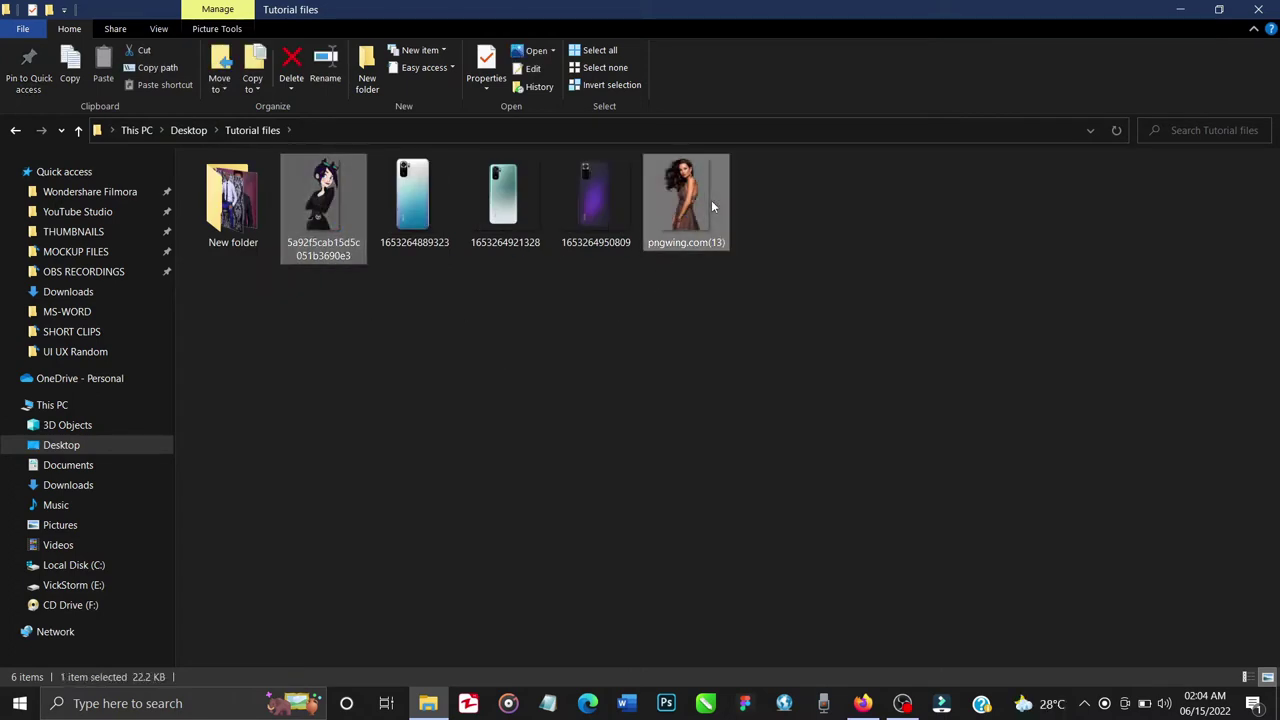
pyautogui.moveTo(900, 531); pyautogui.dragTo(566, 406)
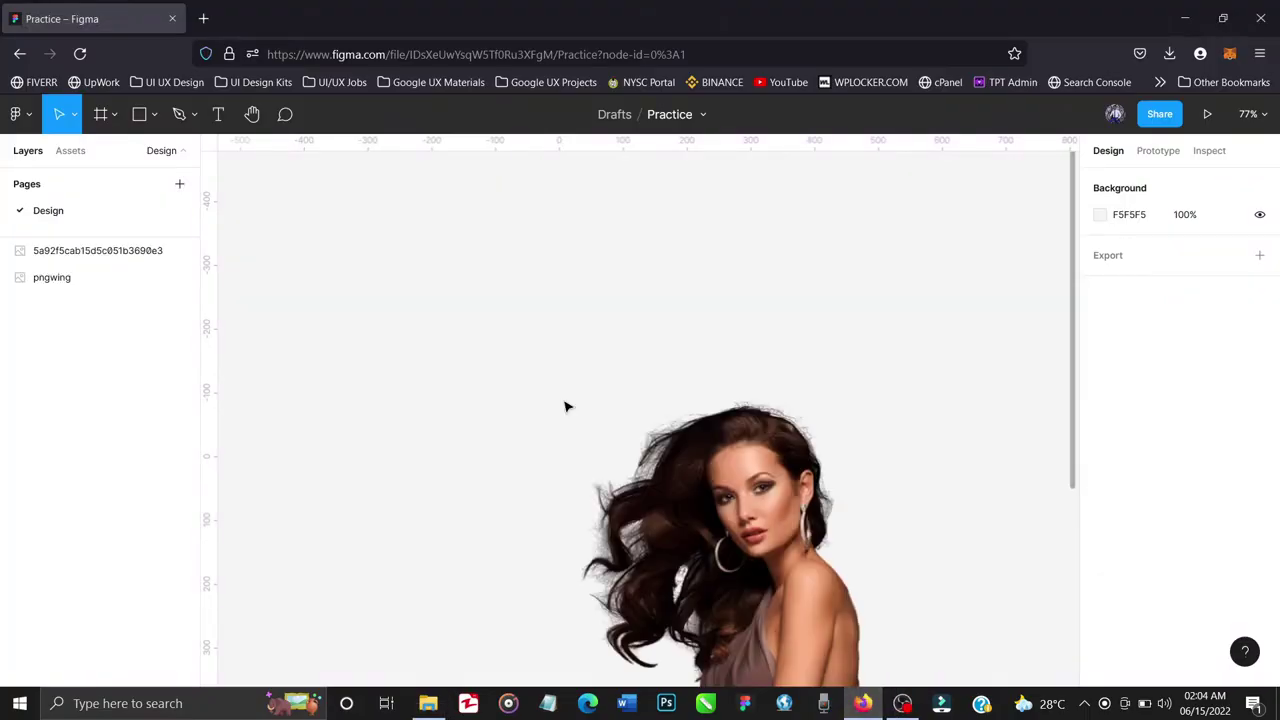
# Step: Scale the cartoon character to about 446 × 966 and place it beside the woman photo at X 945, Y -77
pyautogui.scroll(-3, 612, 442)
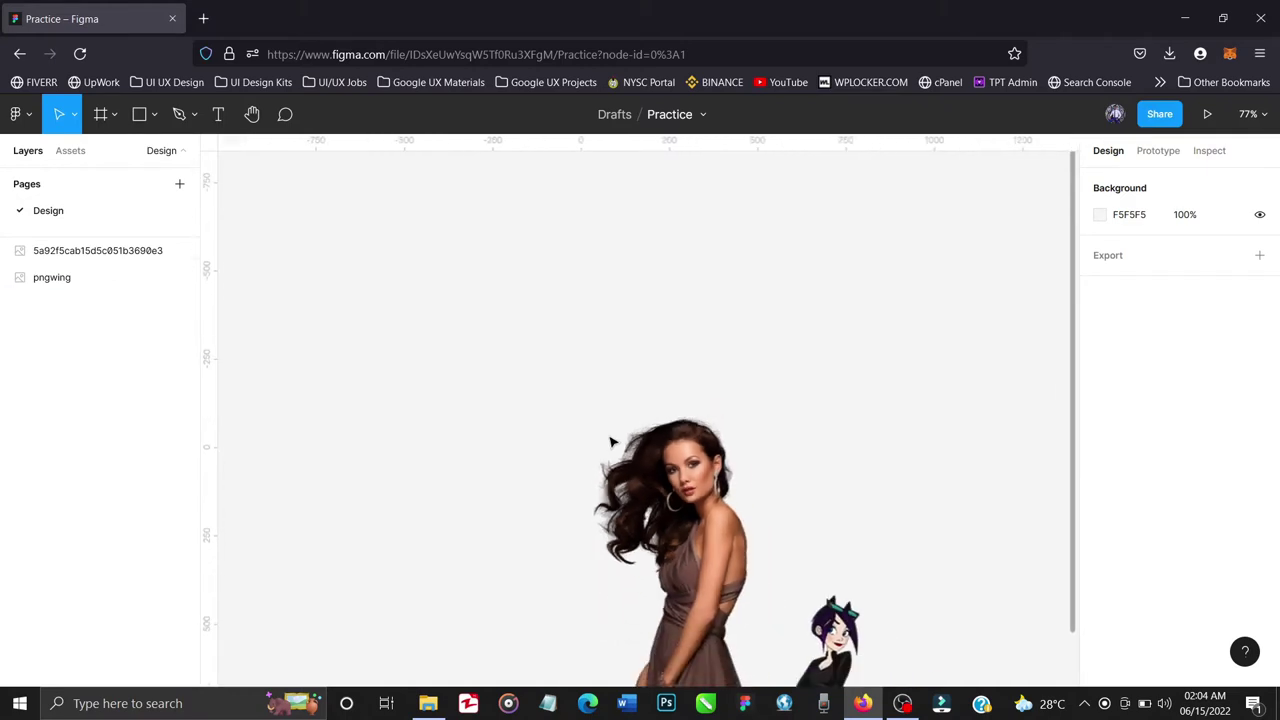
pyautogui.scroll(-1, 772, 572)
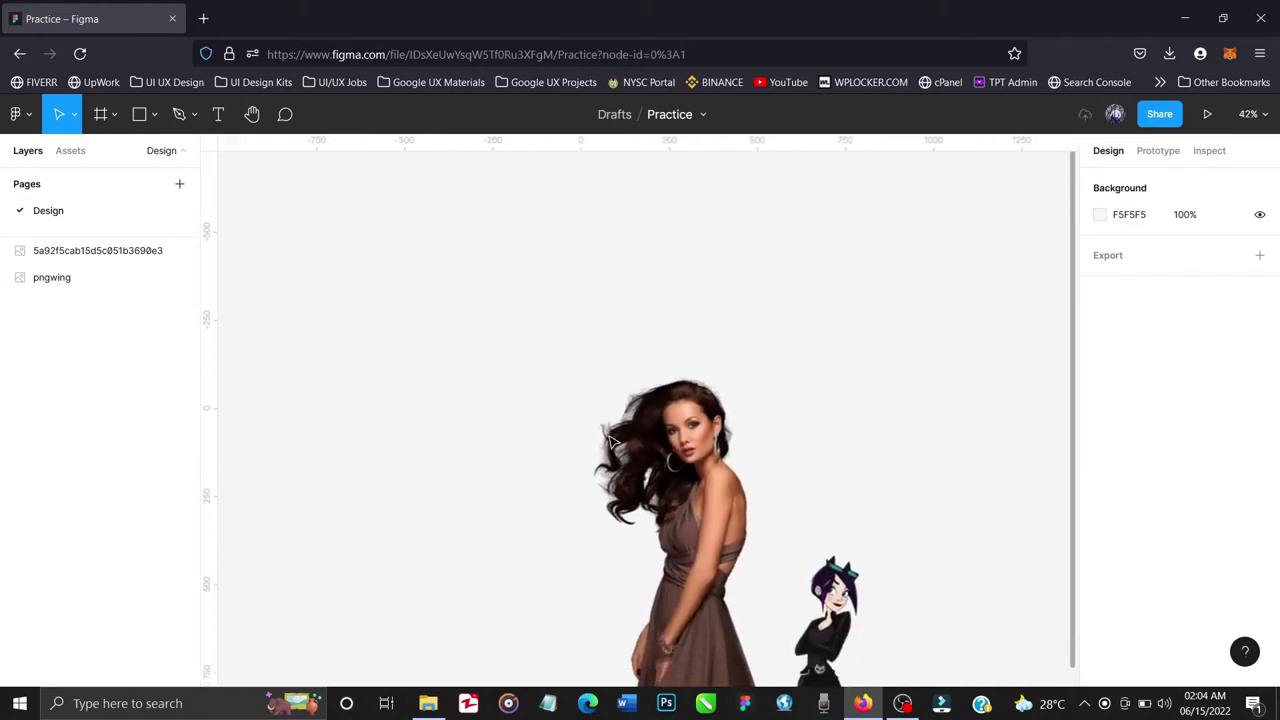
pyautogui.scroll(-3, 830, 500)
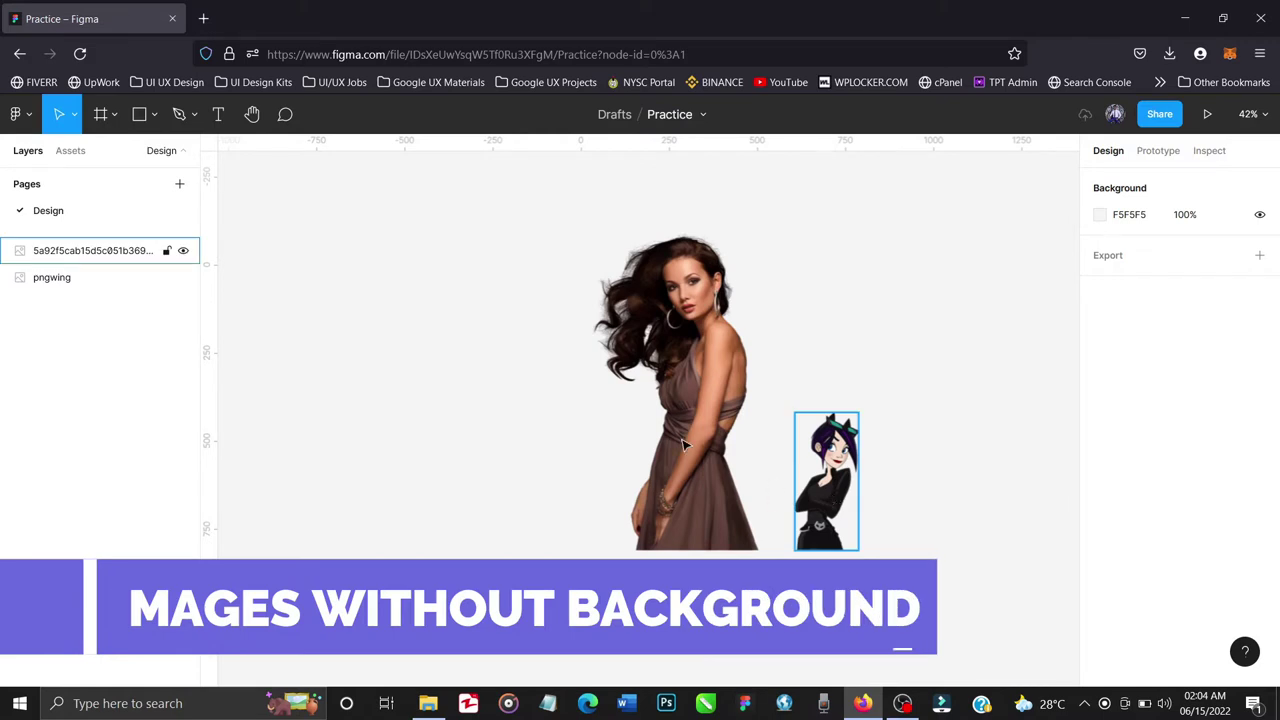
pyautogui.click(826, 480)
pyautogui.hscroll(3, 734, 494)
pyautogui.moveTo(626, 497); pyautogui.dragTo(781, 397)
pyautogui.hscroll(1, 800, 450)
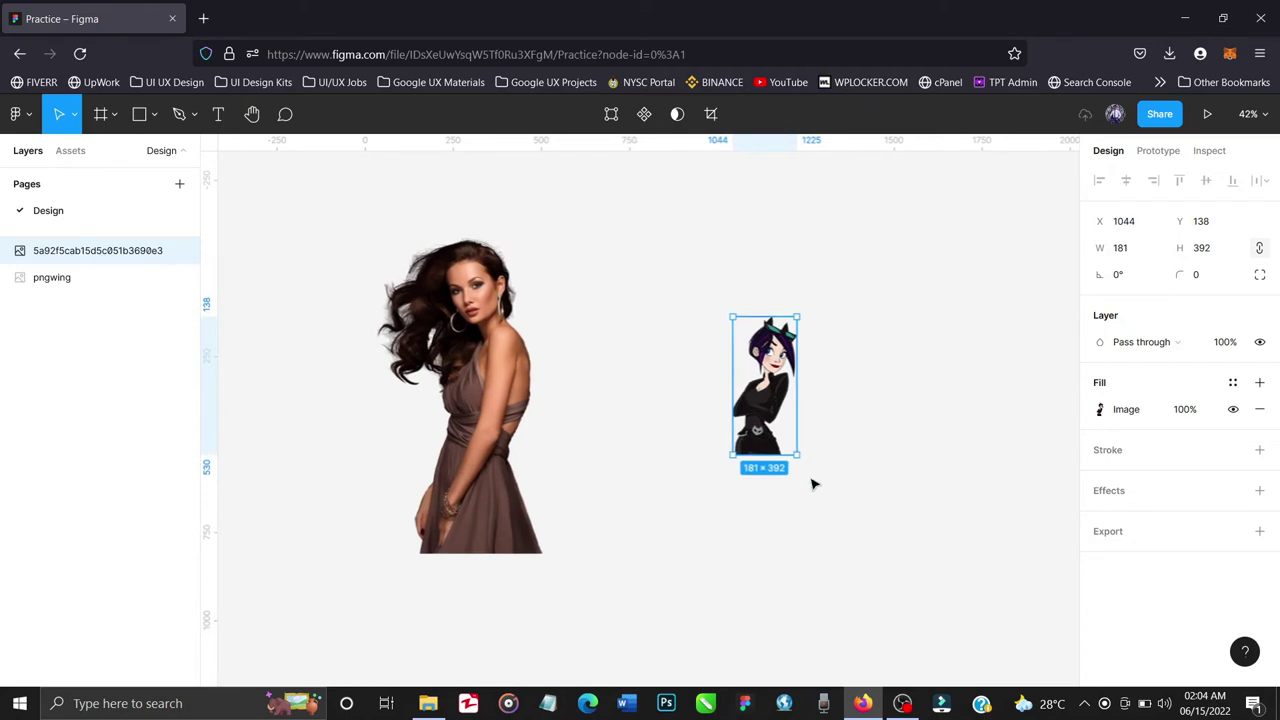
pyautogui.press('k')
pyautogui.moveTo(797, 456); pyautogui.dragTo(883, 543)
pyautogui.moveTo(773, 467); pyautogui.dragTo(738, 391)
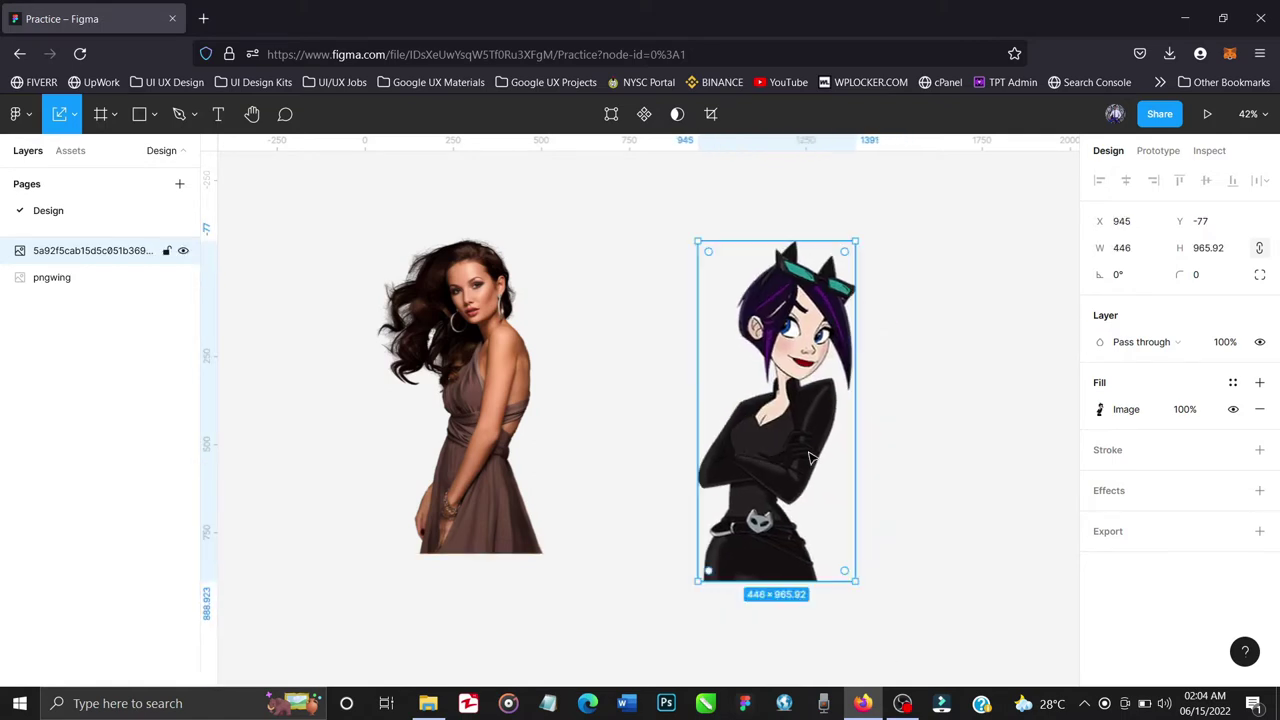
# Step: Switch the cartoon image fill to Crop and trim away everything below her upper body
pyautogui.click(1125, 411)
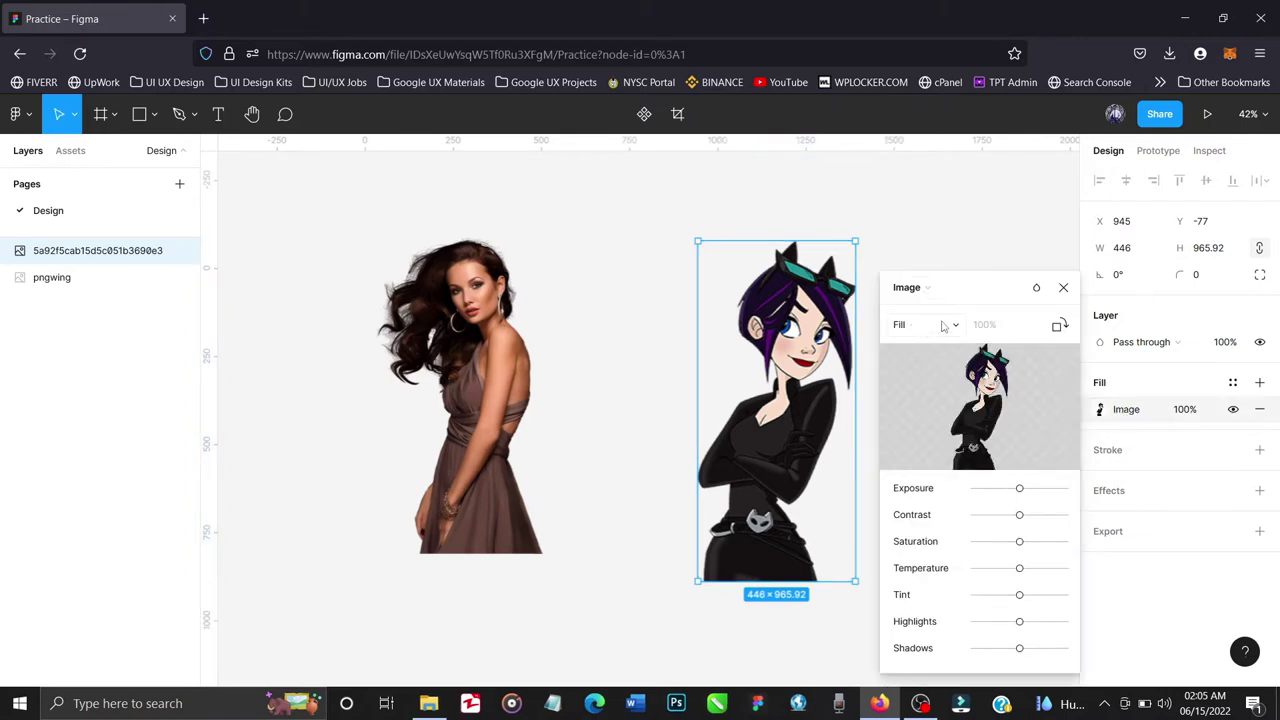
pyautogui.click(942, 327)
pyautogui.click(922, 366)
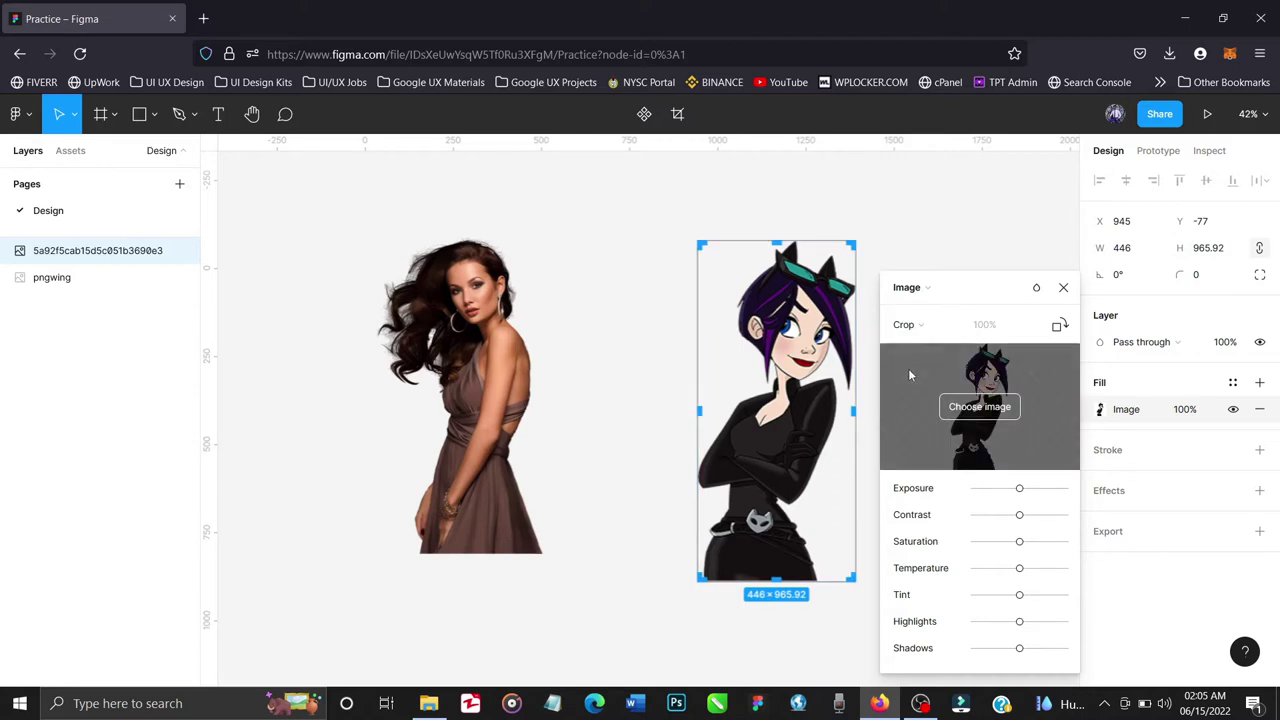
pyautogui.moveTo(770, 577); pyautogui.dragTo(792, 462)
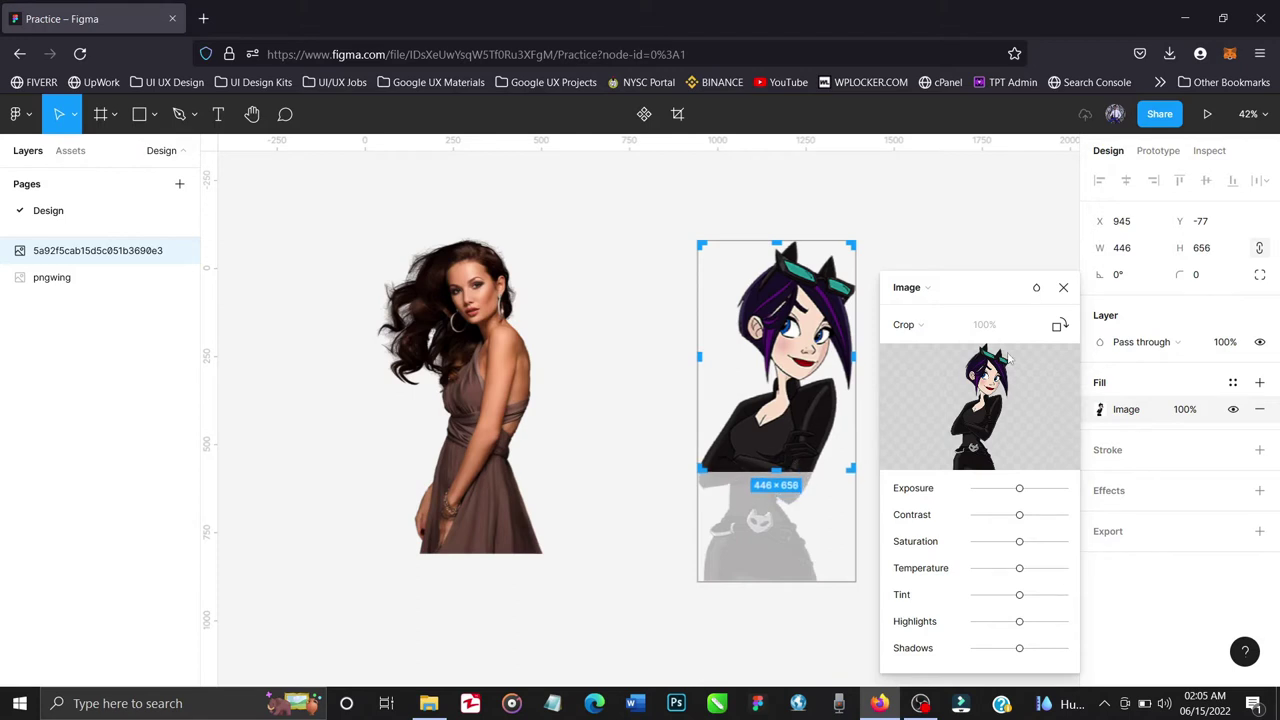
pyautogui.click(1063, 288)
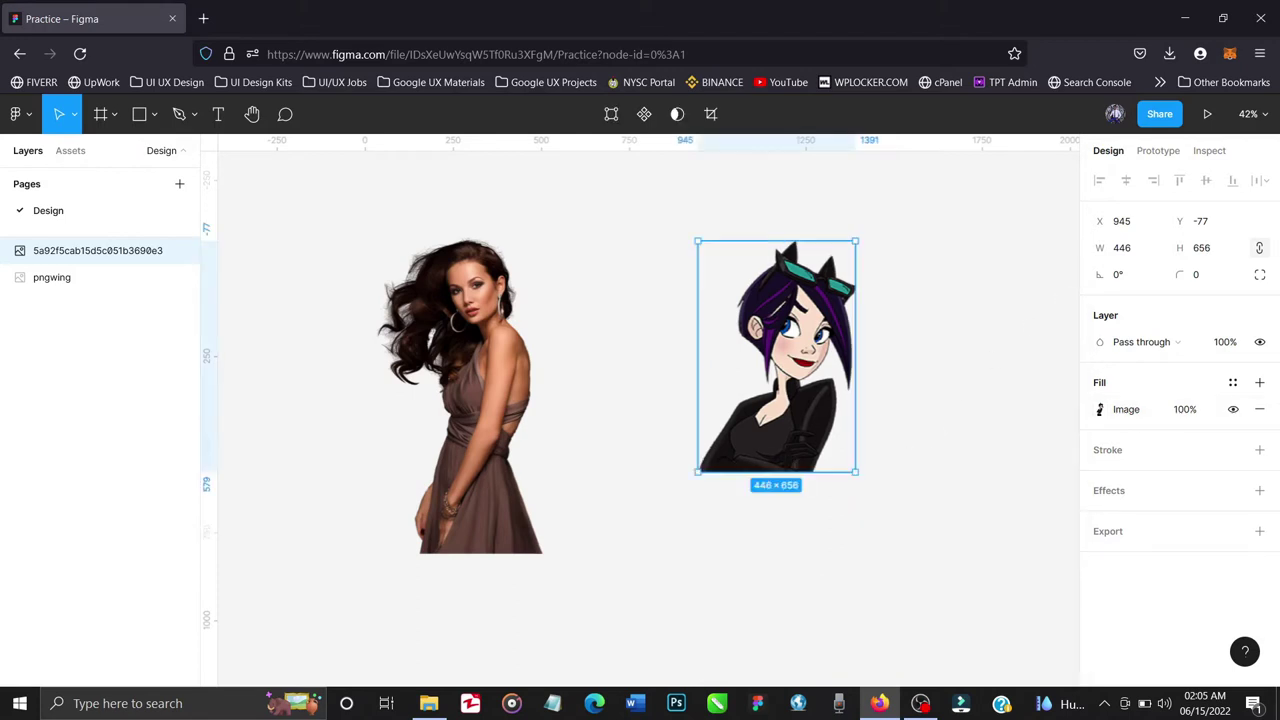
# Step: Enlarge the cropped character with the Scale tool and move it further right
pyautogui.press('k')
pyautogui.moveTo(857, 472); pyautogui.dragTo(897, 524)
pyautogui.hscroll(3, 848, 485)
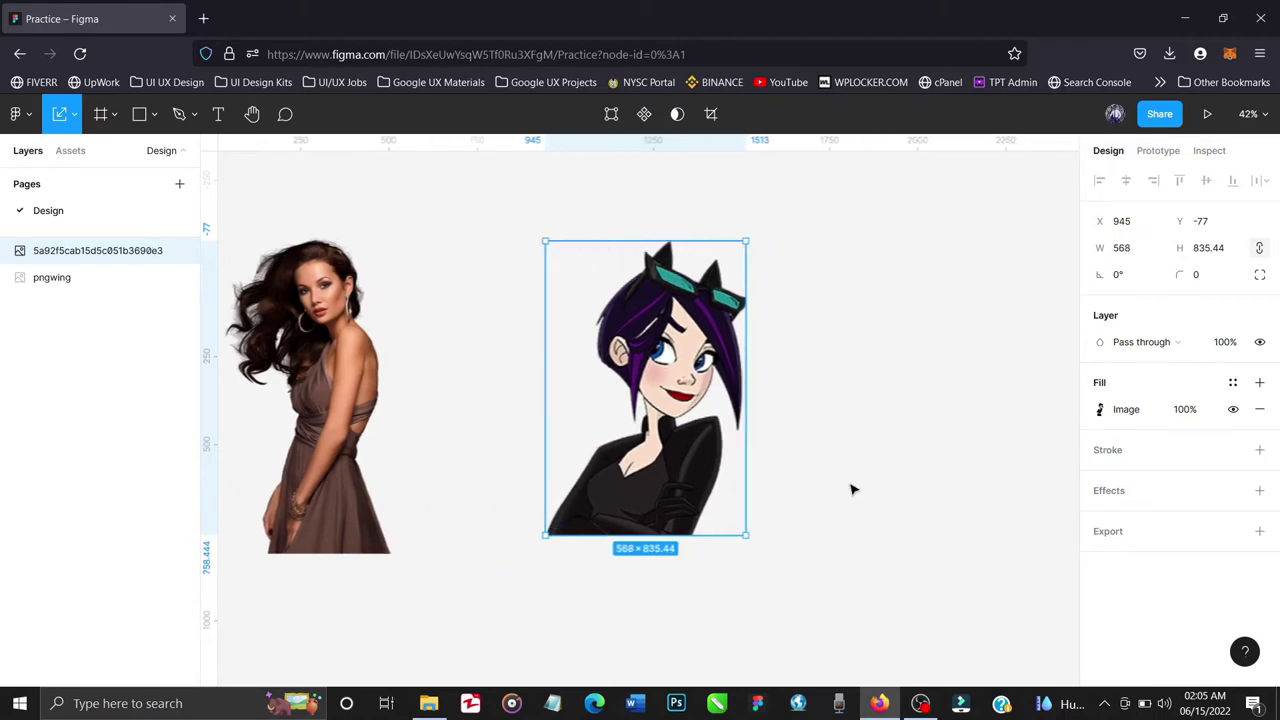
pyautogui.hscroll(4, 852, 489)
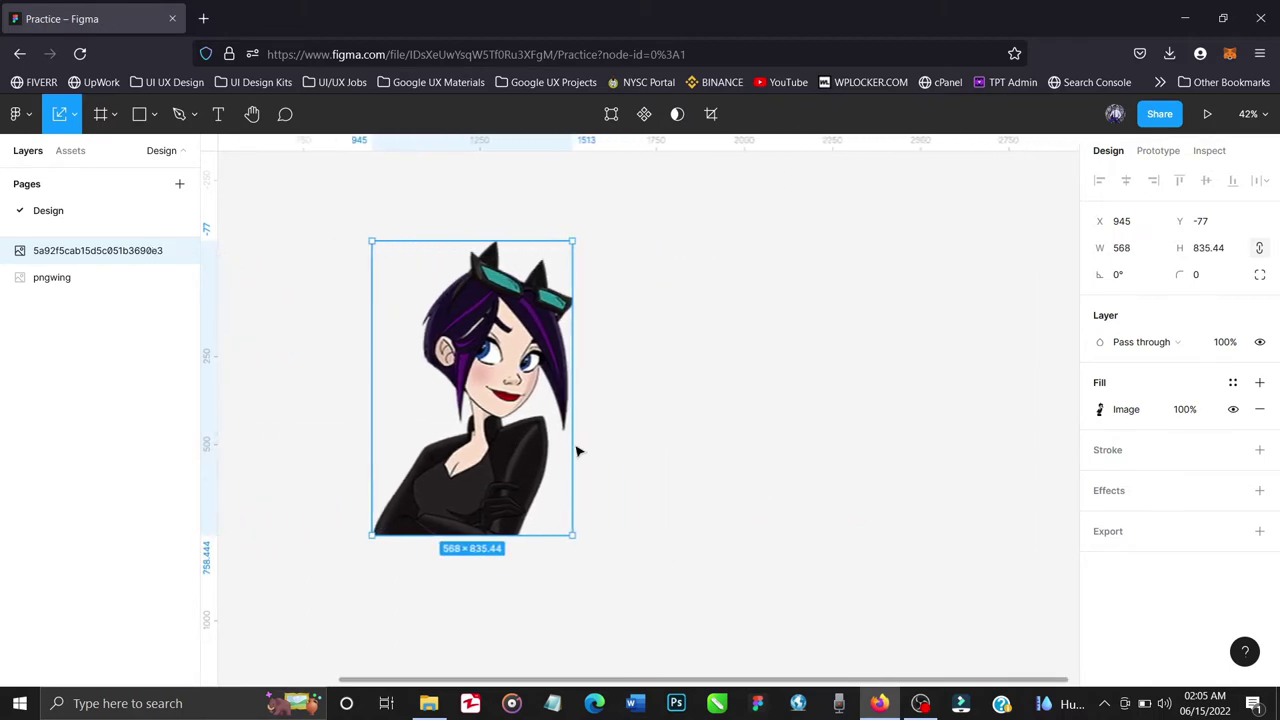
pyautogui.moveTo(514, 428); pyautogui.dragTo(805, 400)
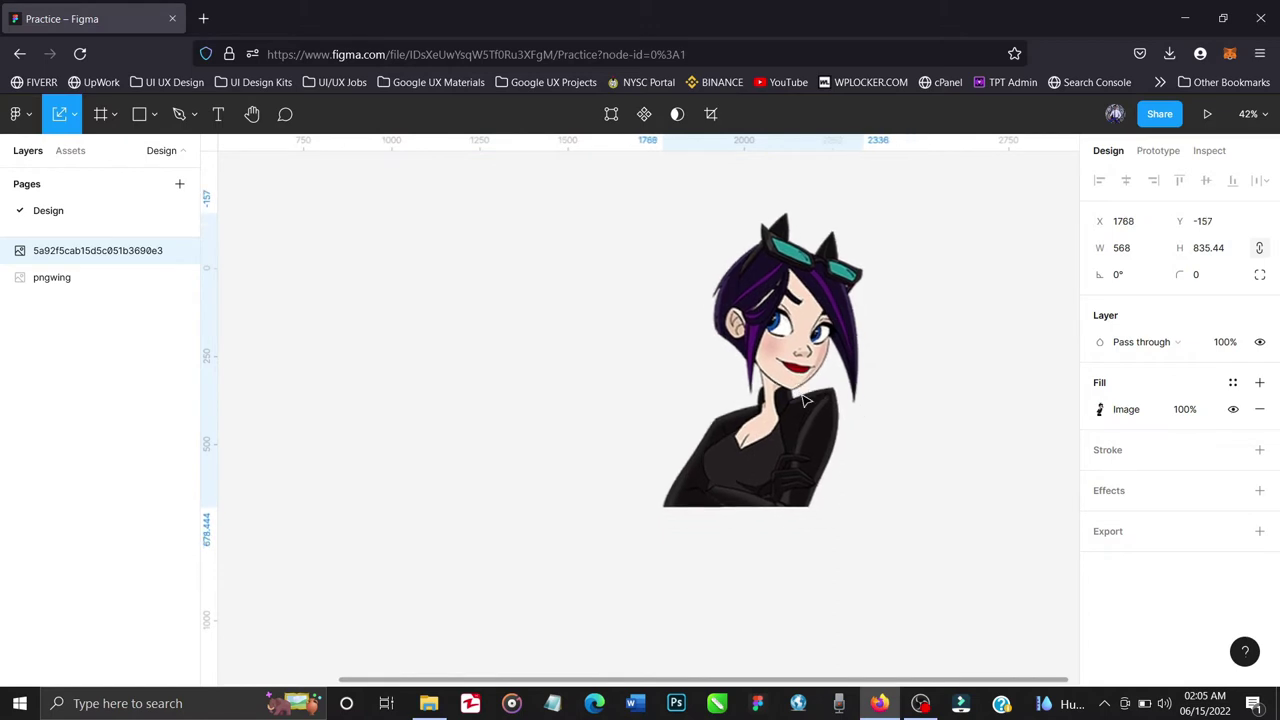
pyautogui.click(513, 358)
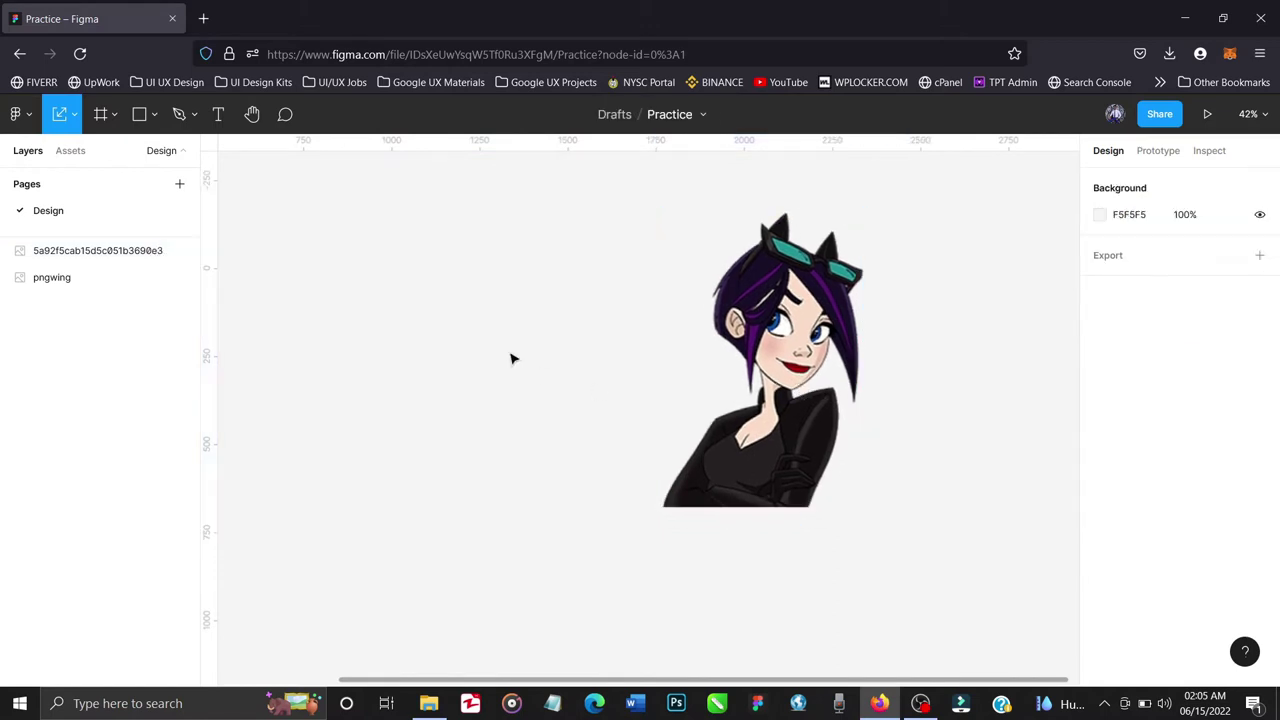
# Step: Draw a 678 × 678 grey ellipse and place it over the character's lower half
pyautogui.click(153, 117)
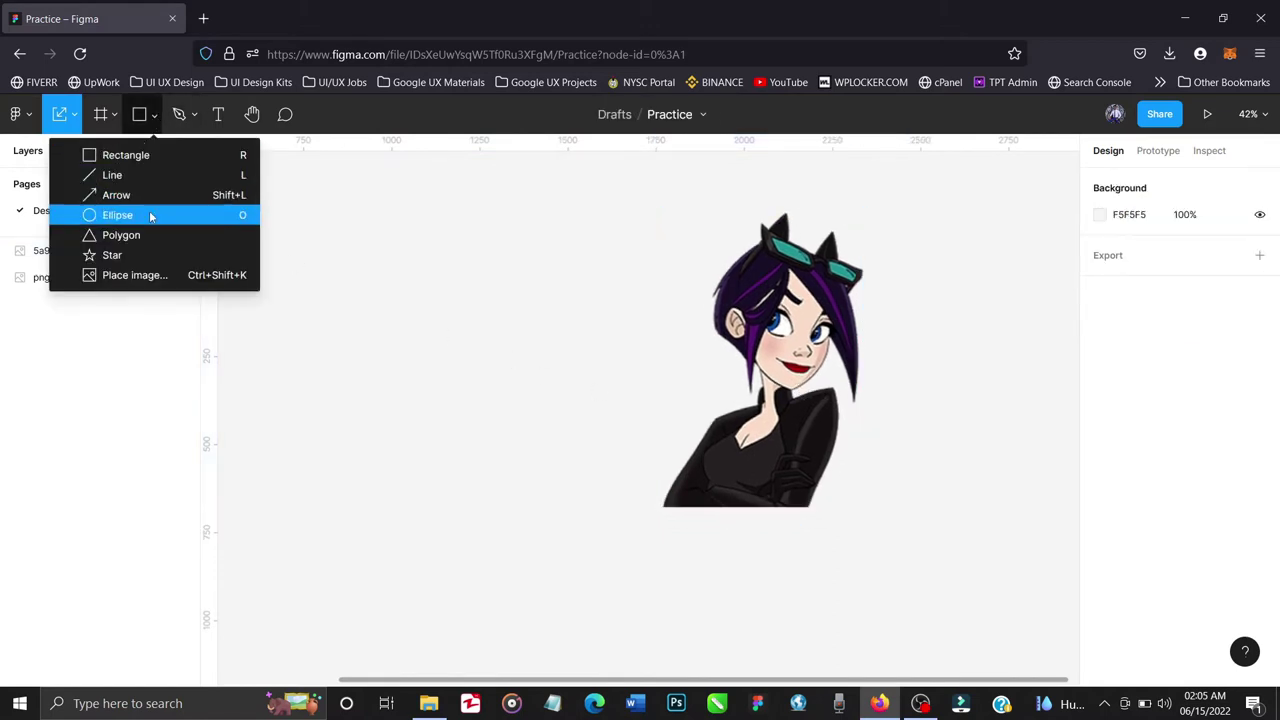
pyautogui.click(151, 216)
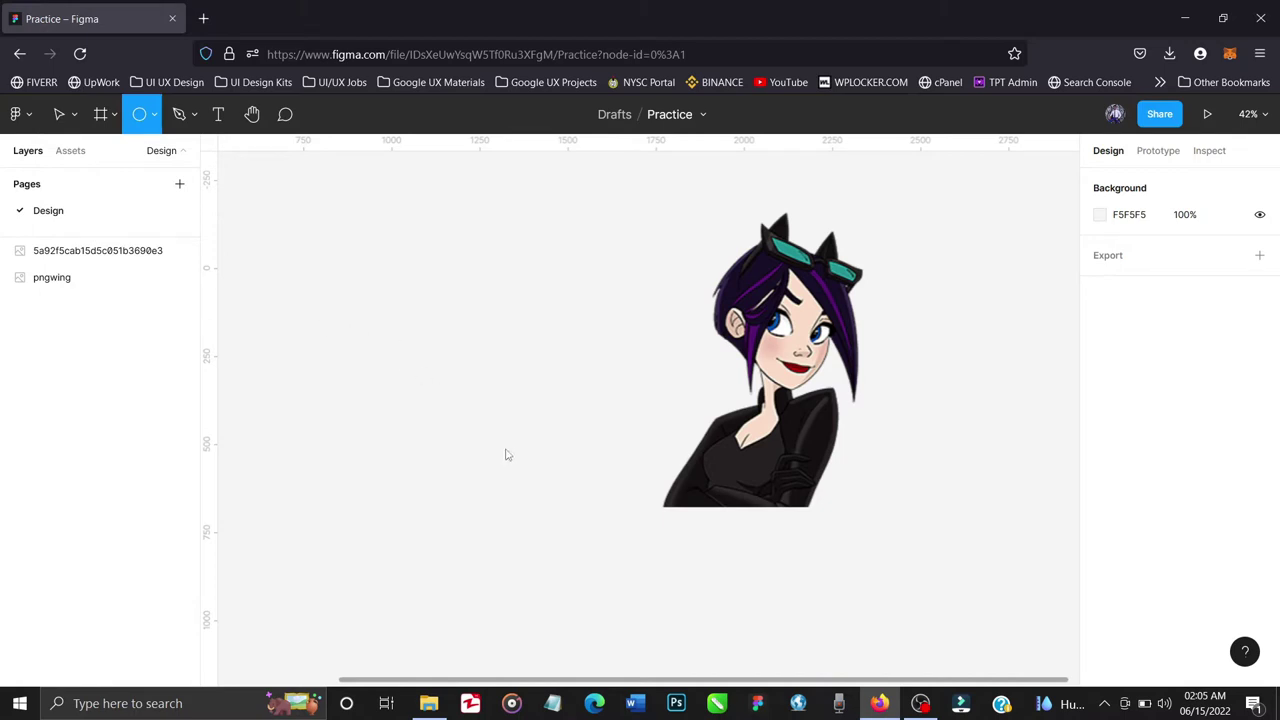
pyautogui.moveTo(317, 320); pyautogui.dragTo(558, 497)
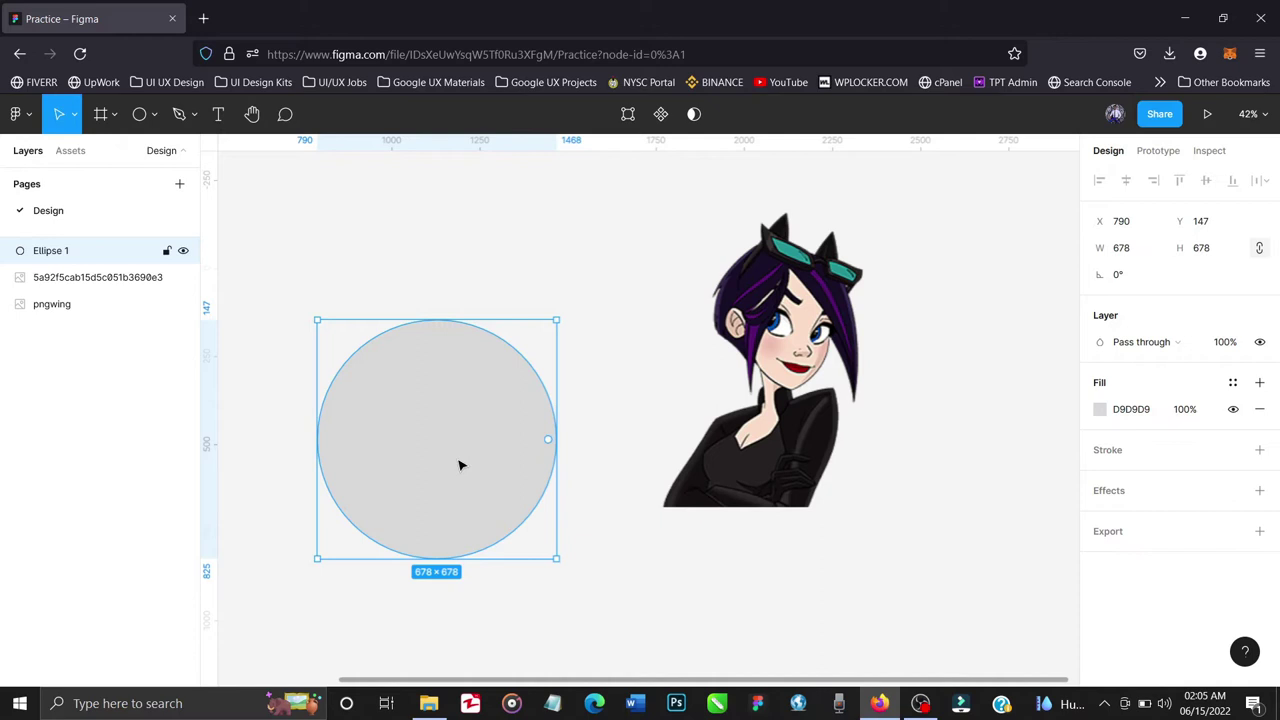
pyautogui.moveTo(460, 465); pyautogui.dragTo(788, 511)
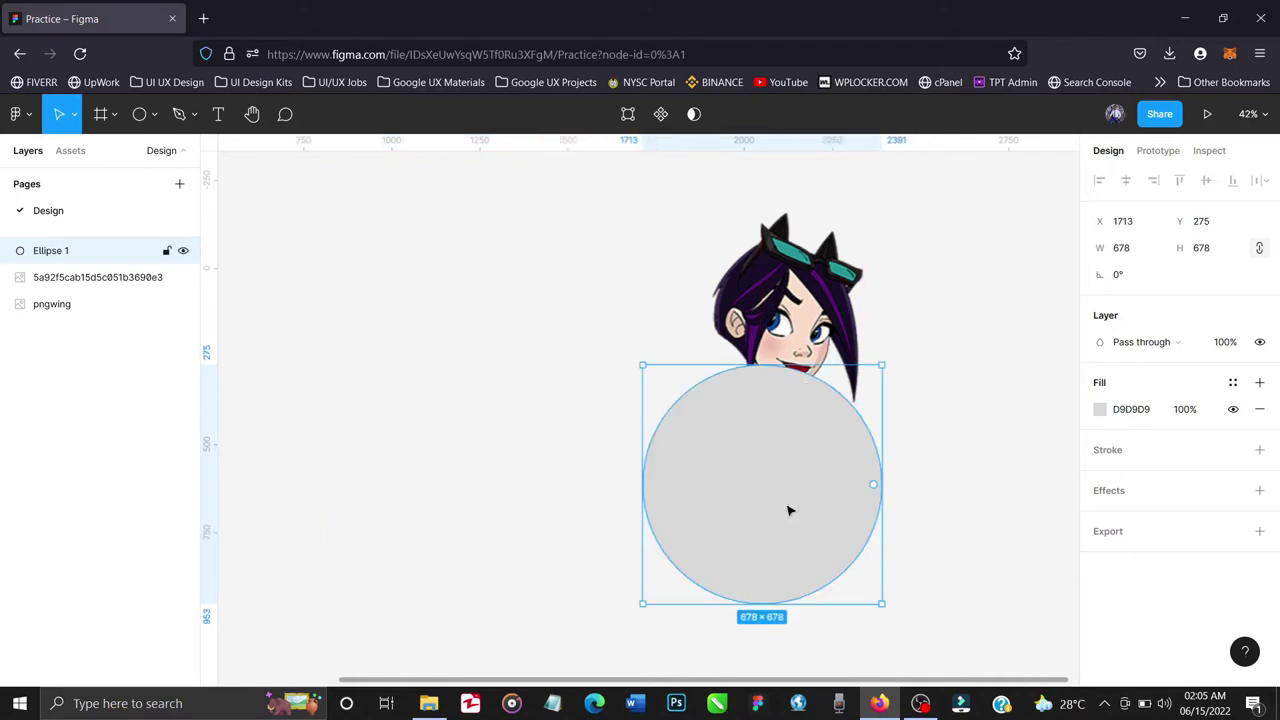
pyautogui.click(397, 371)
pyautogui.click(75, 284)
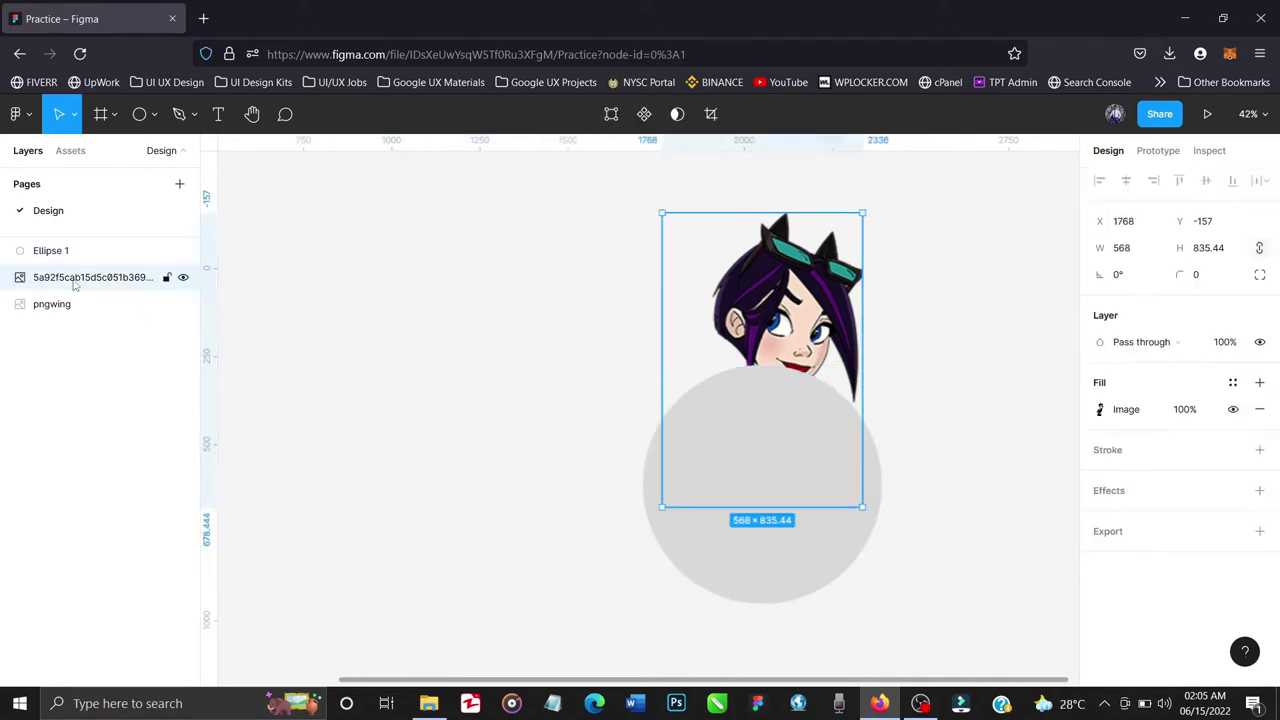
# Step: Delete the pngwing woman photo layer
pyautogui.click(72, 304)
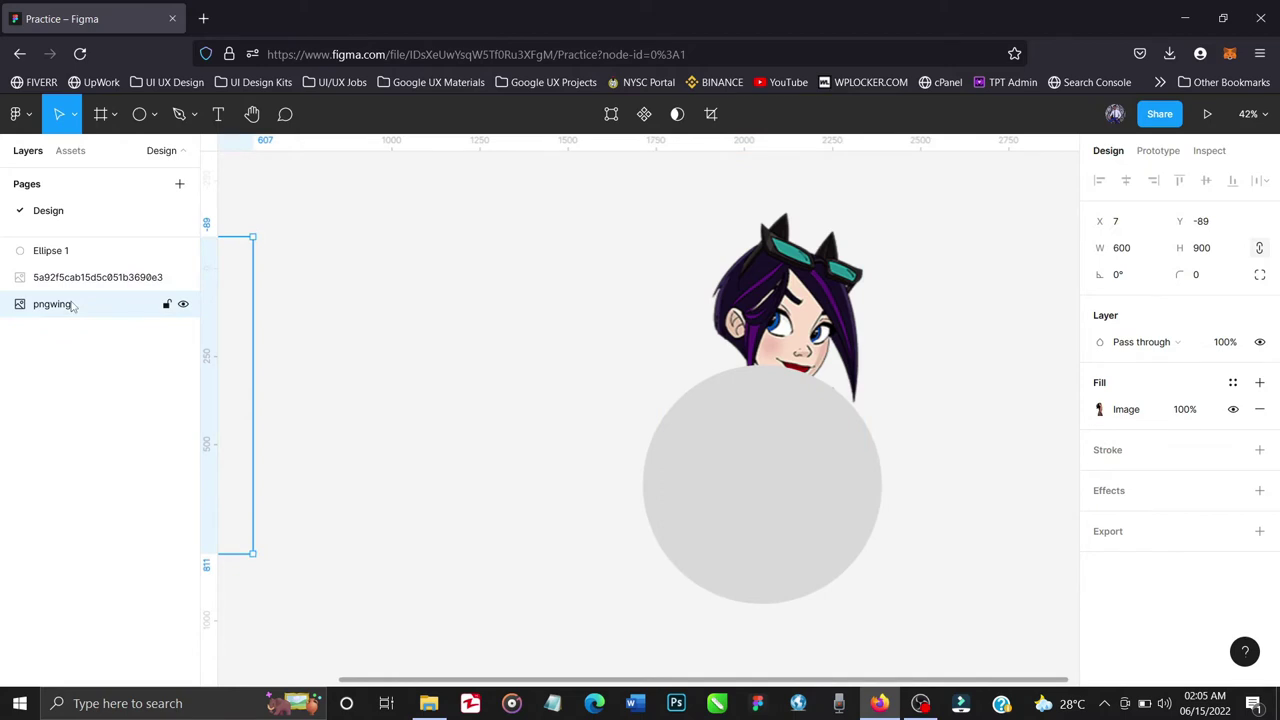
pyautogui.press('Delete')
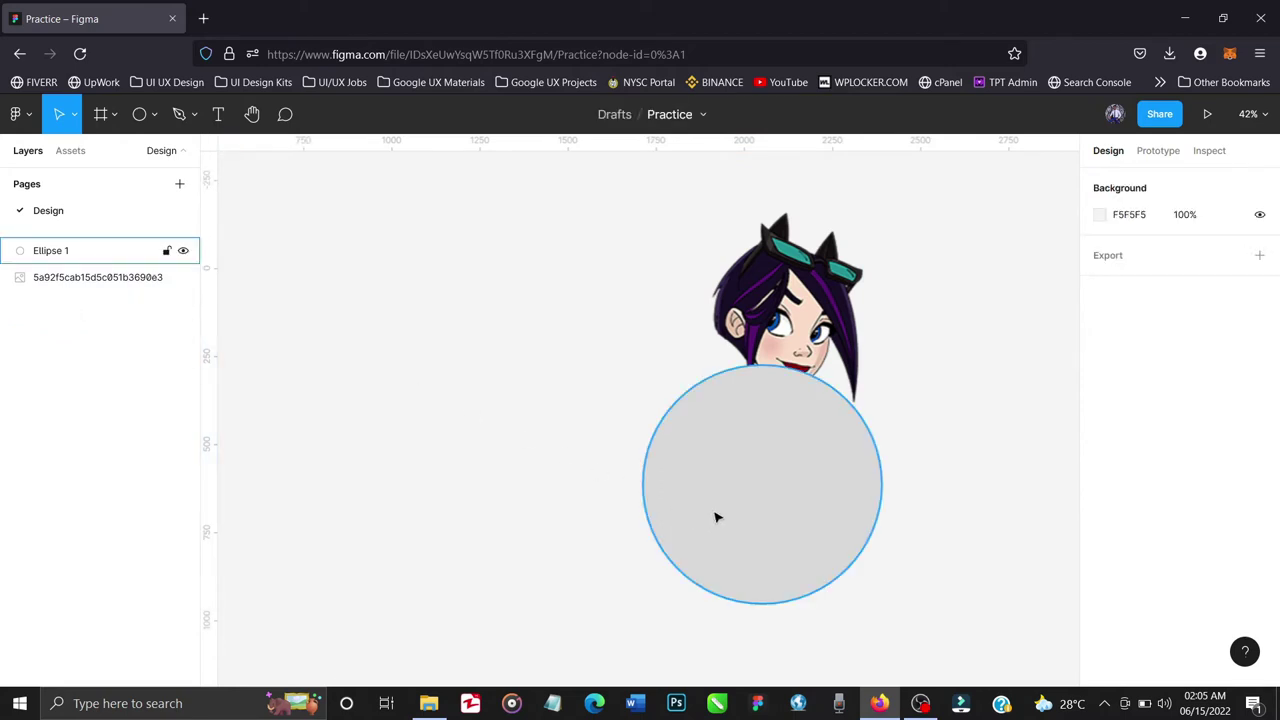
pyautogui.hscroll(3, 739, 529)
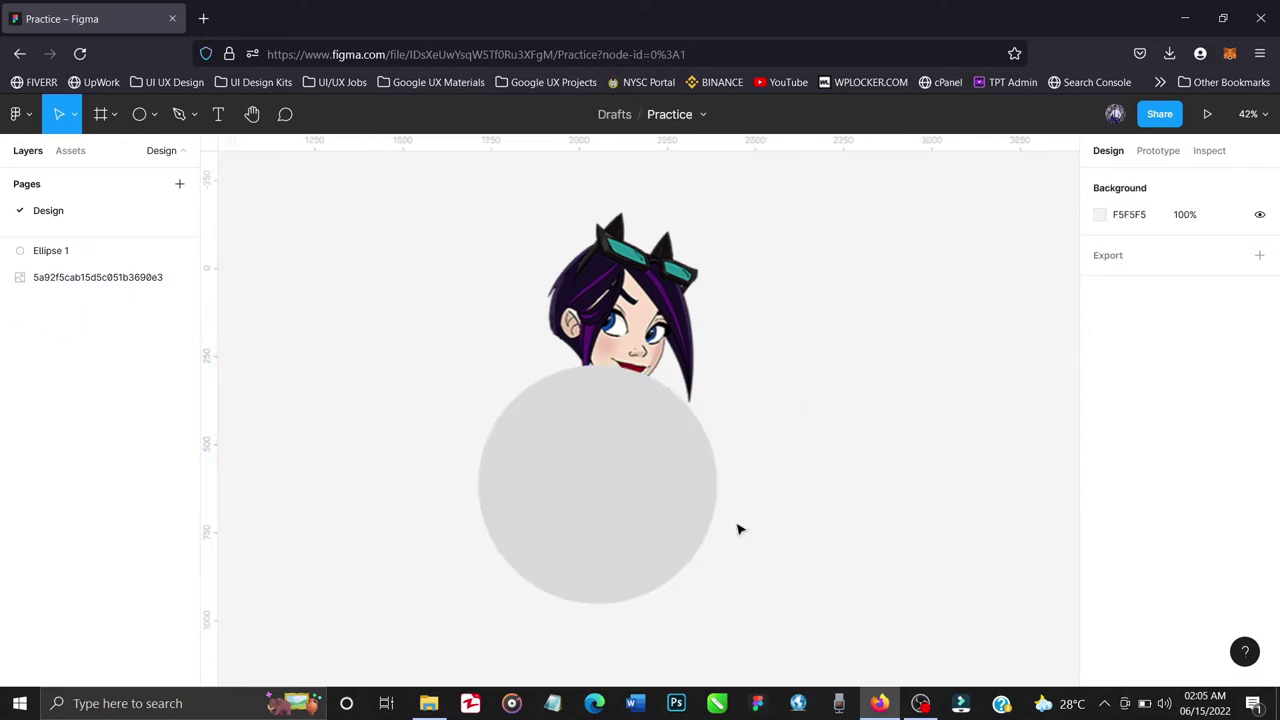
# Step: Move Ellipse 1 down beneath the character's upper body to X 1739, Y 464
pyautogui.click(611, 495)
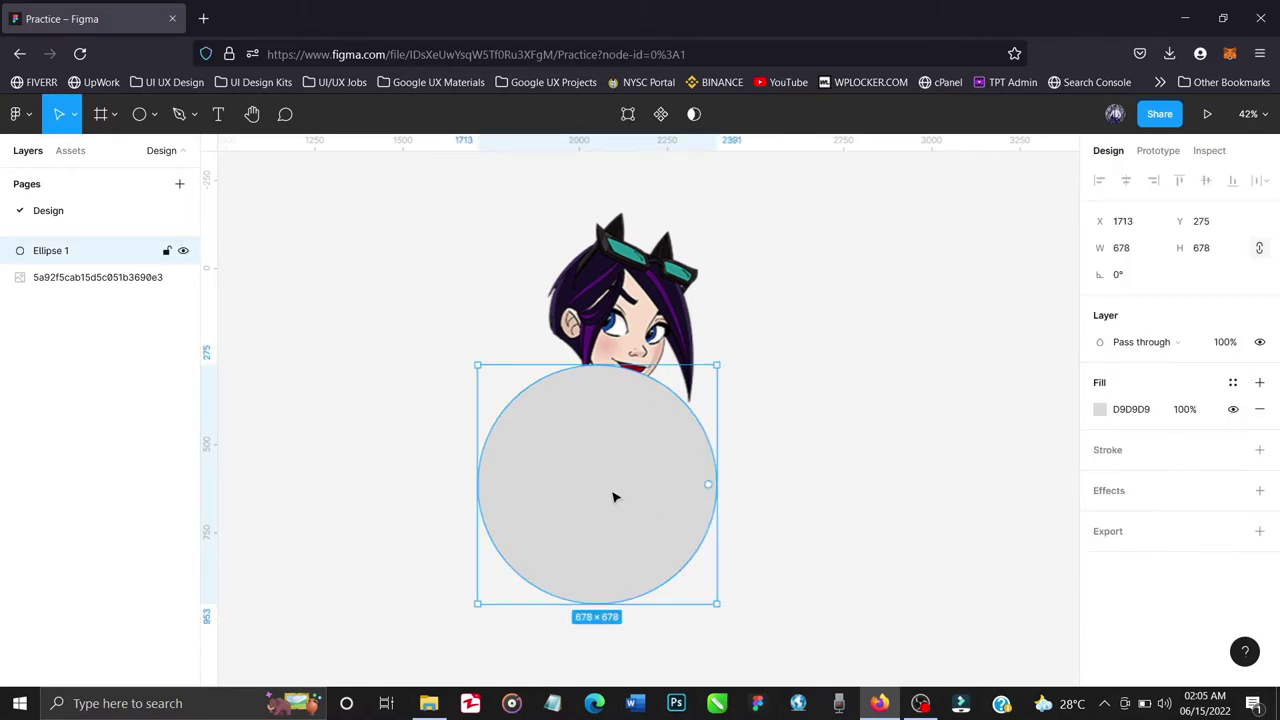
pyautogui.moveTo(597, 514); pyautogui.dragTo(617, 560)
pyautogui.click(859, 435)
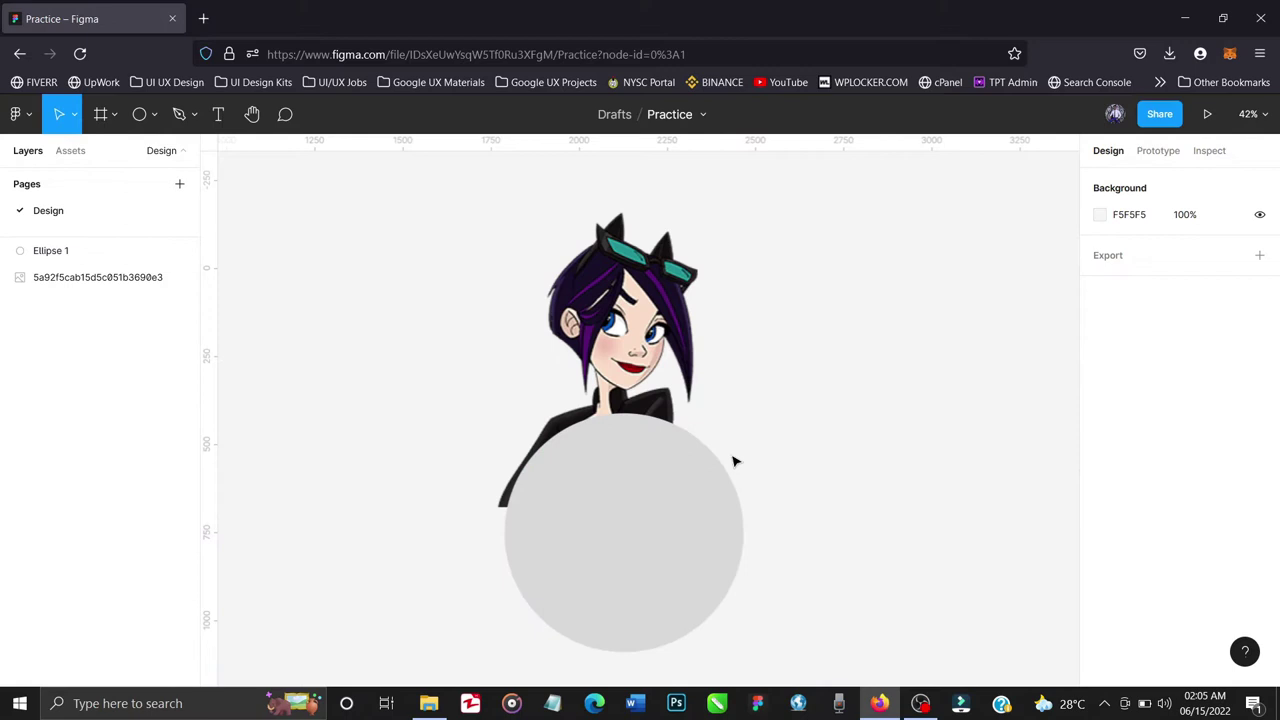
pyautogui.scroll(-1, 735, 462)
pyautogui.moveTo(608, 494); pyautogui.dragTo(591, 512)
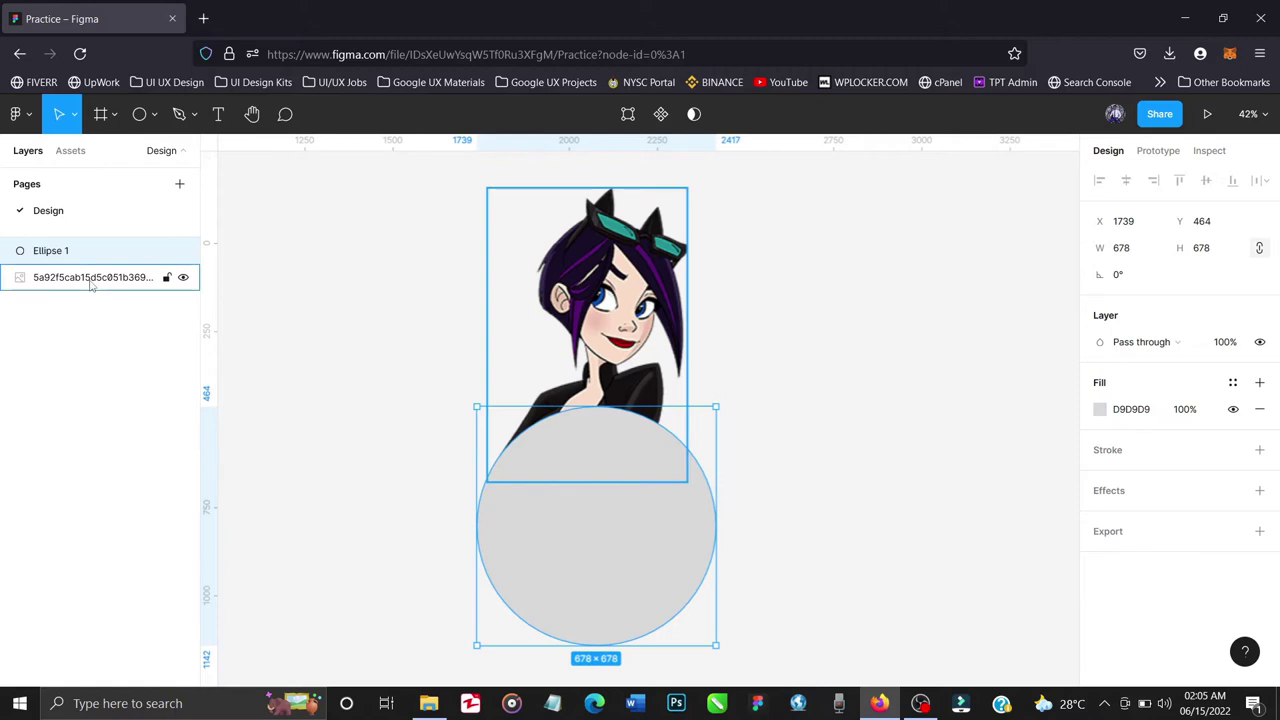
# Step: Stack the character layer above Ellipse 1 and rename it 'image'
pyautogui.click(91, 277)
pyautogui.moveTo(73, 284); pyautogui.dragTo(70, 250)
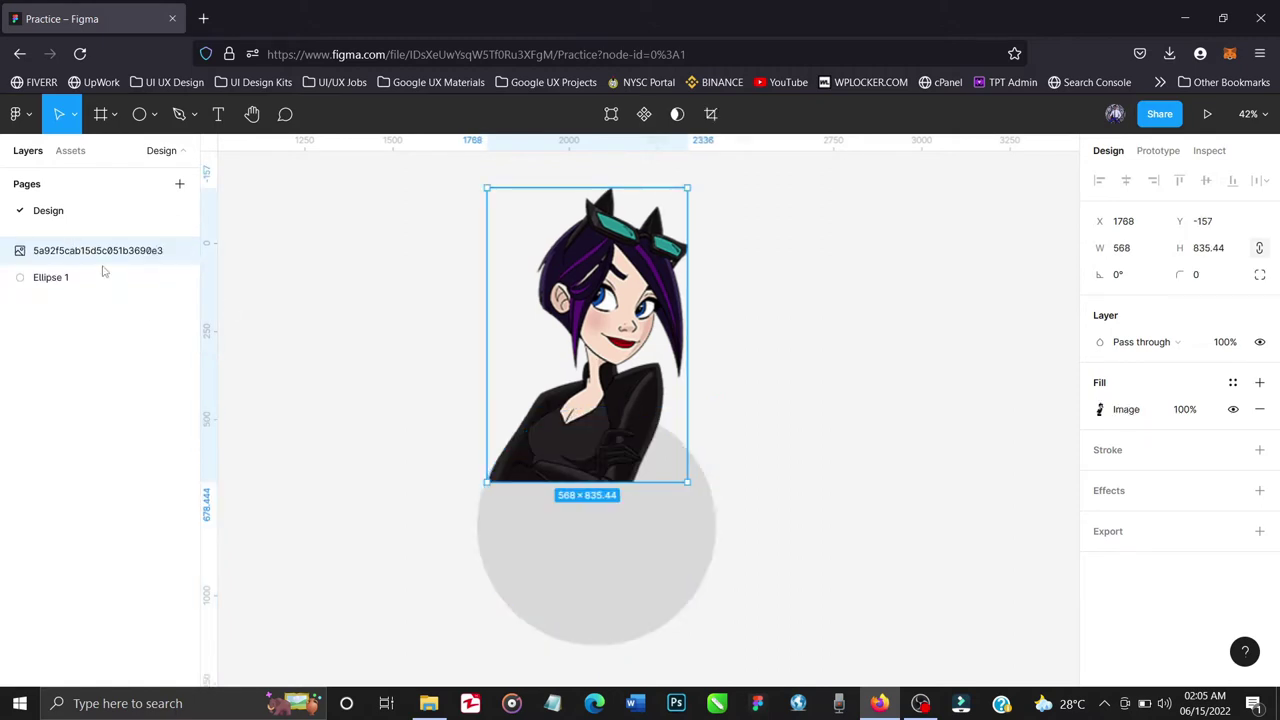
pyautogui.doubleClick(101, 256)
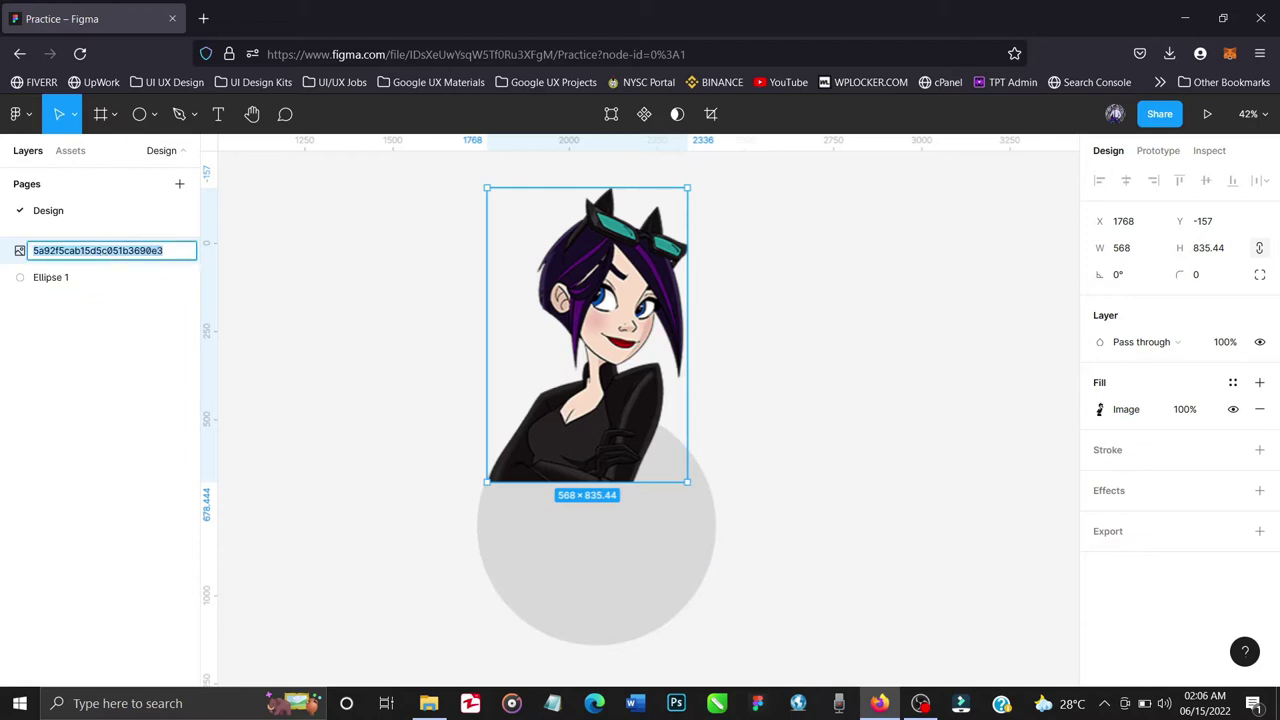
pyautogui.write('image')
pyautogui.press('Return')
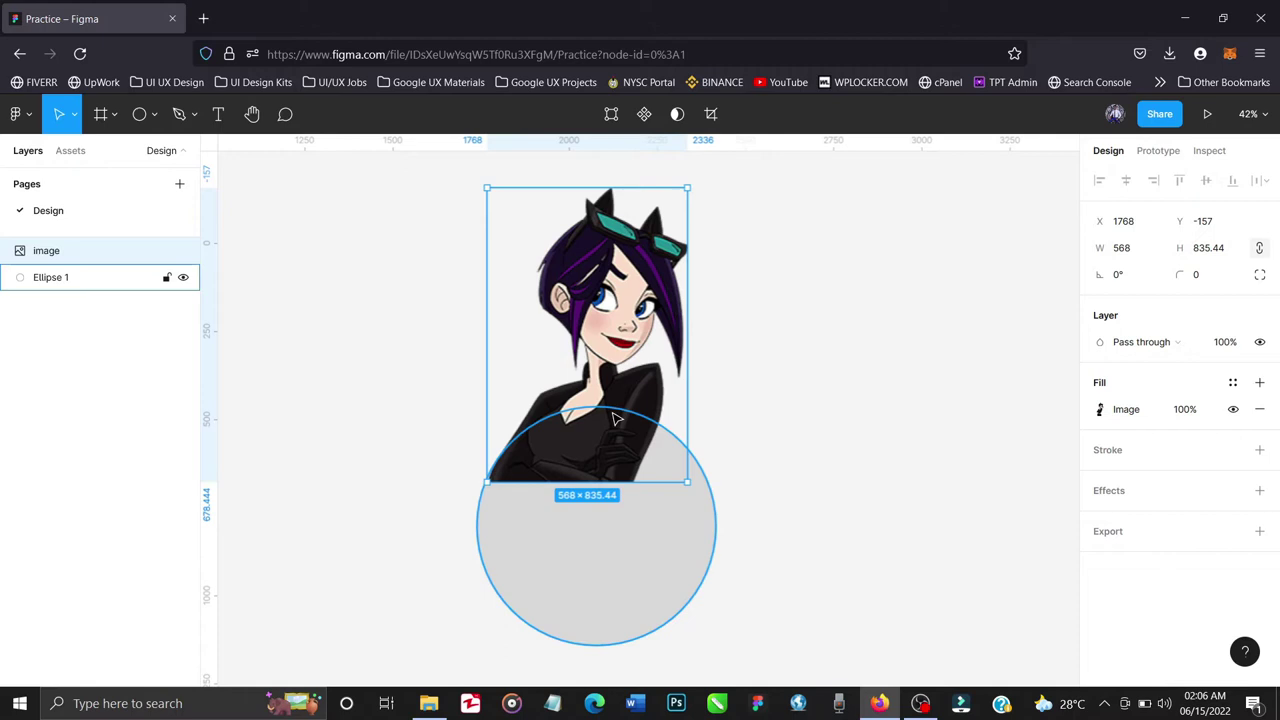
# Step: Move the image down over the circle and scale it up proportionally
pyautogui.moveTo(628, 366); pyautogui.dragTo(661, 490)
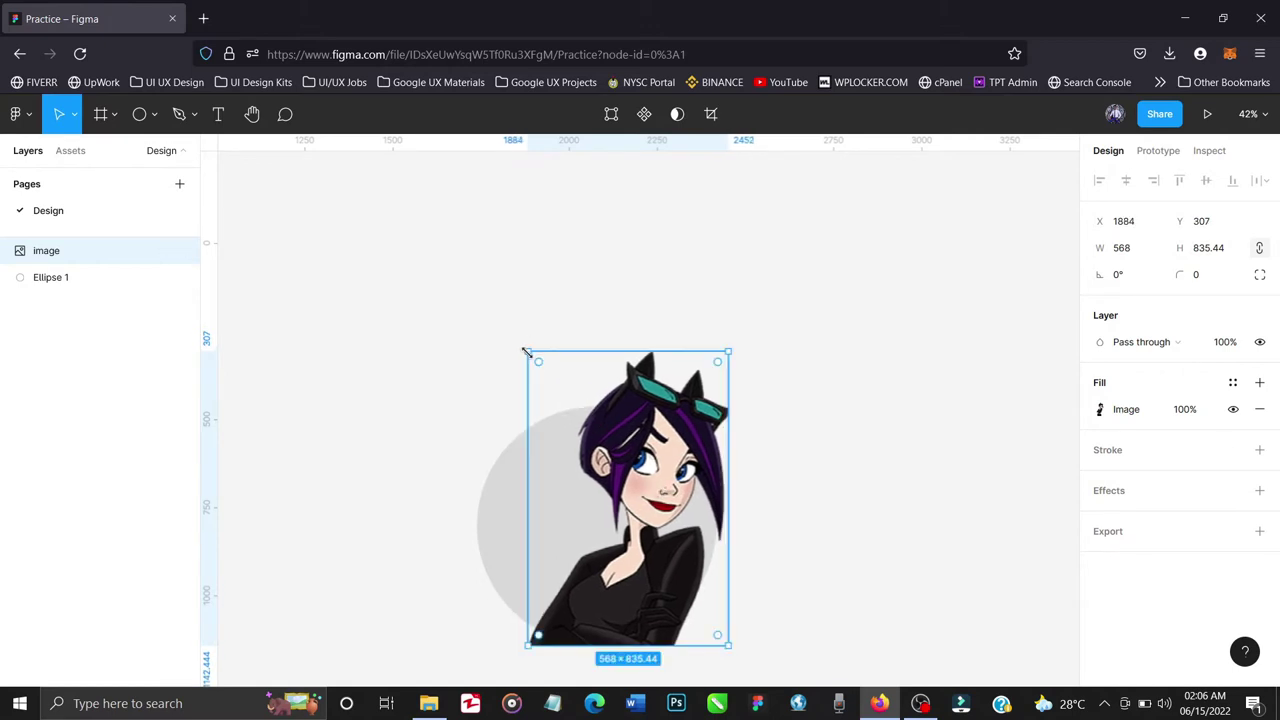
pyautogui.press('k')
pyautogui.moveTo(523, 349); pyautogui.dragTo(497, 343)
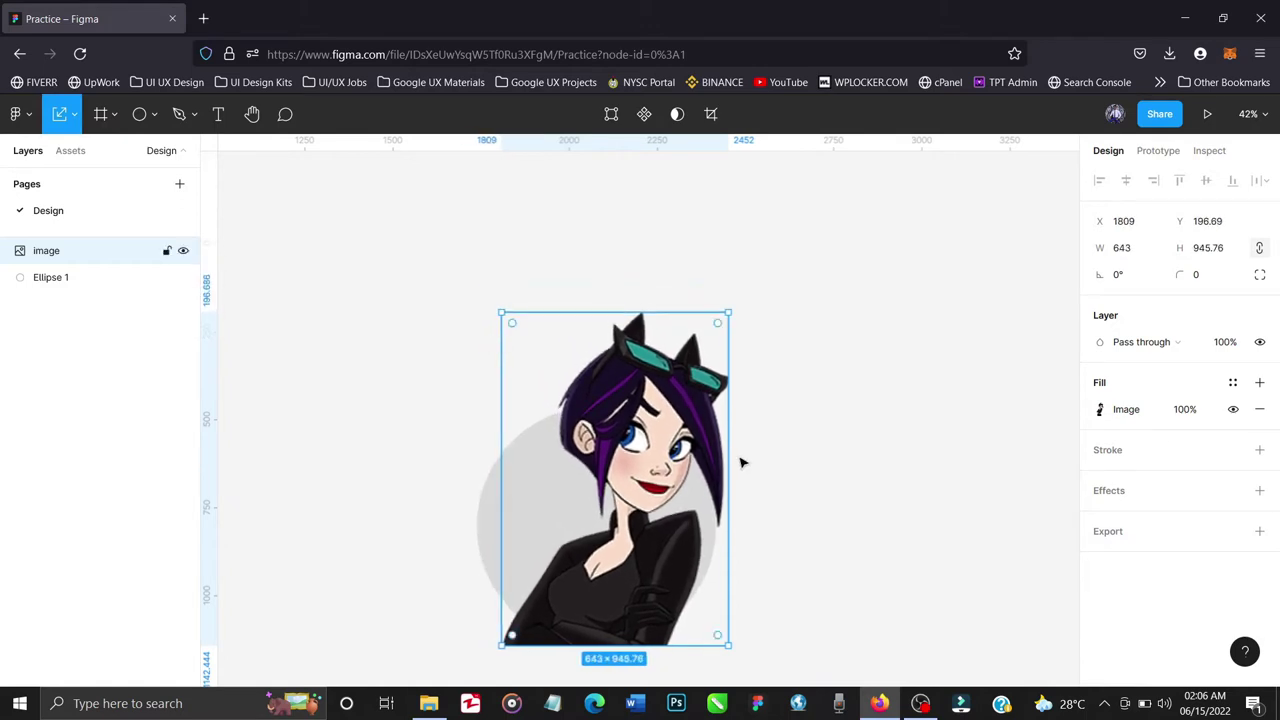
pyautogui.scroll(-3, 740, 460)
pyautogui.click(808, 478)
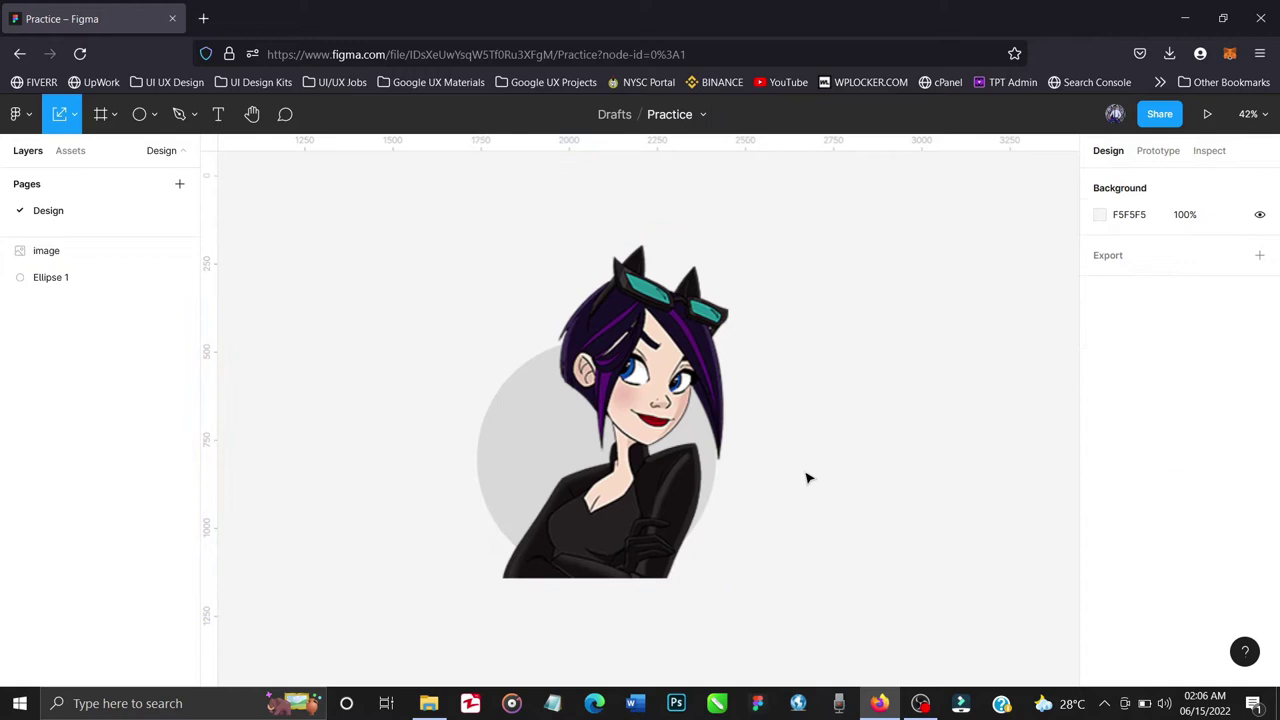
# Step: Select the image and Ellipse 1 layers together and duplicate them with Ctrl+D
pyautogui.click(63, 252)
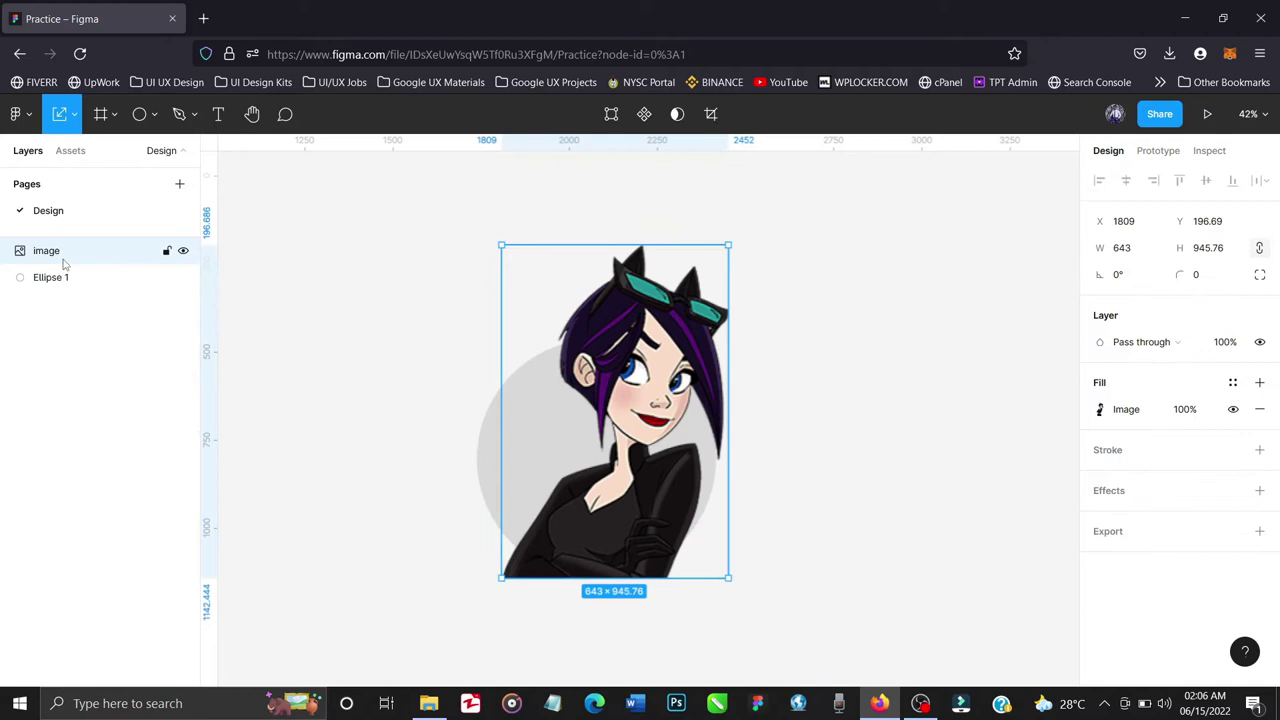
pyautogui.keyDown('shift'); pyautogui.click(66, 278); pyautogui.keyUp('shift')
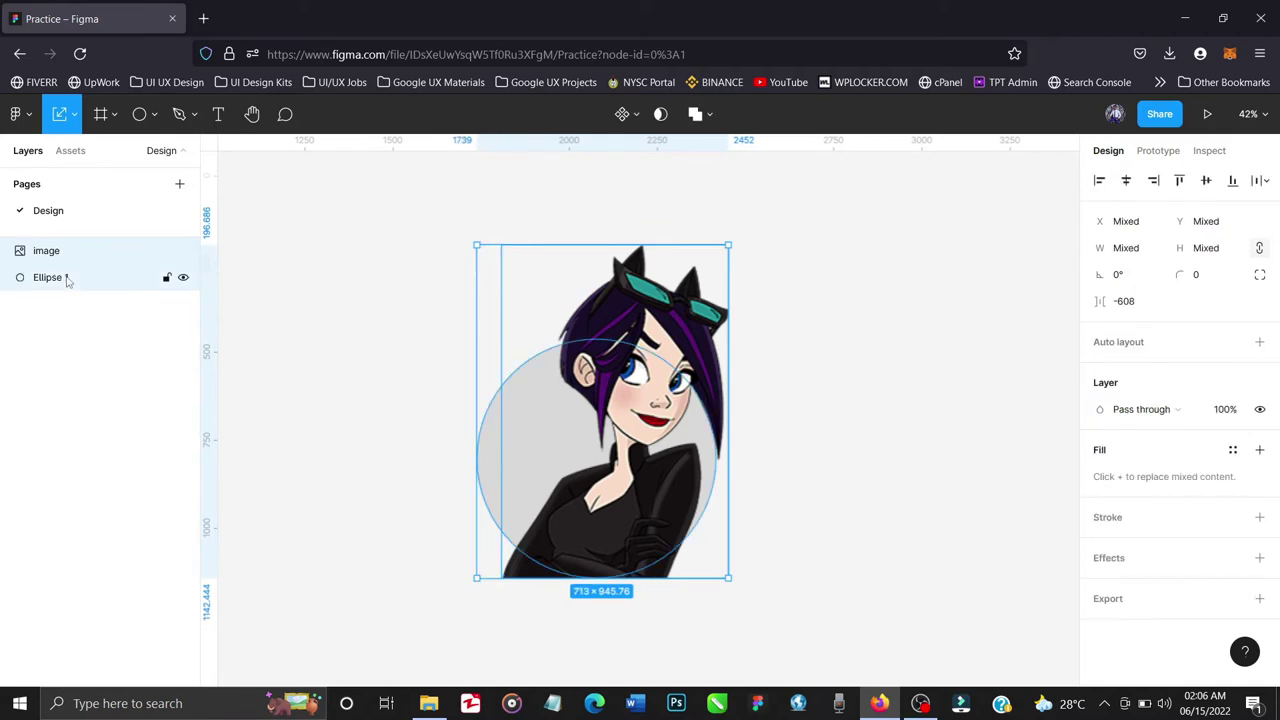
pyautogui.hotkey('ctrl', 'd')
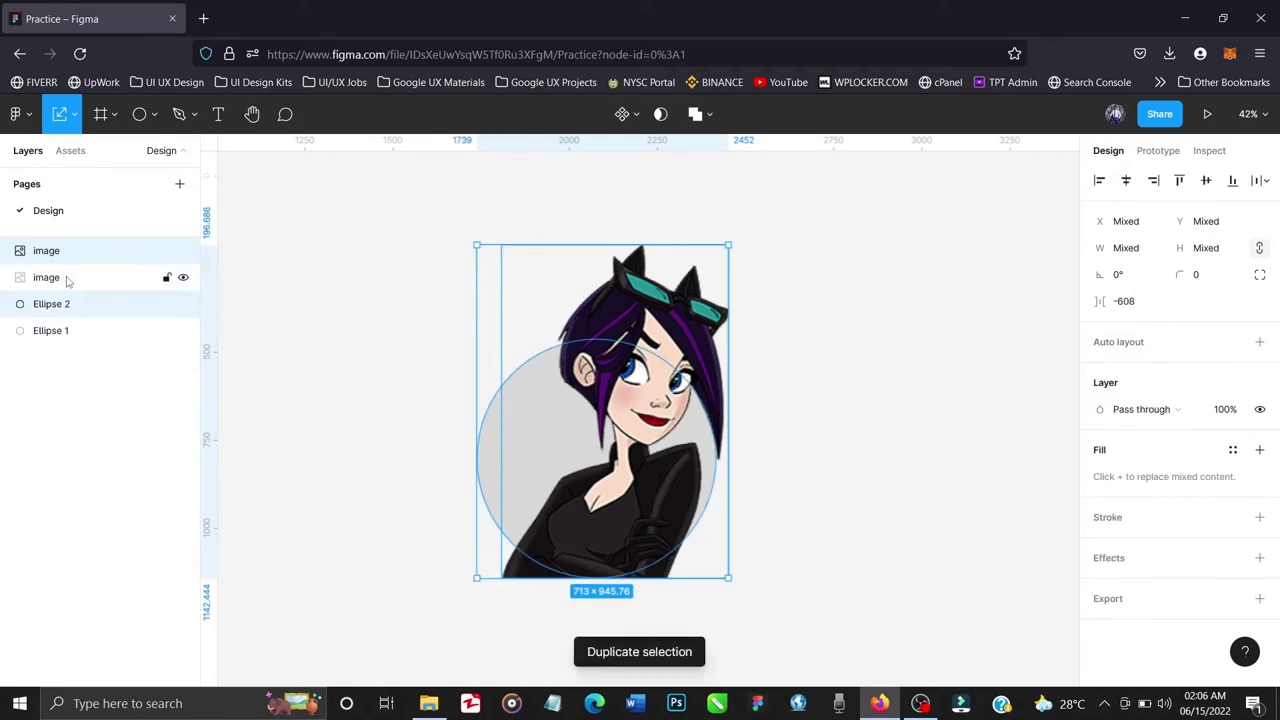
pyautogui.click(336, 376)
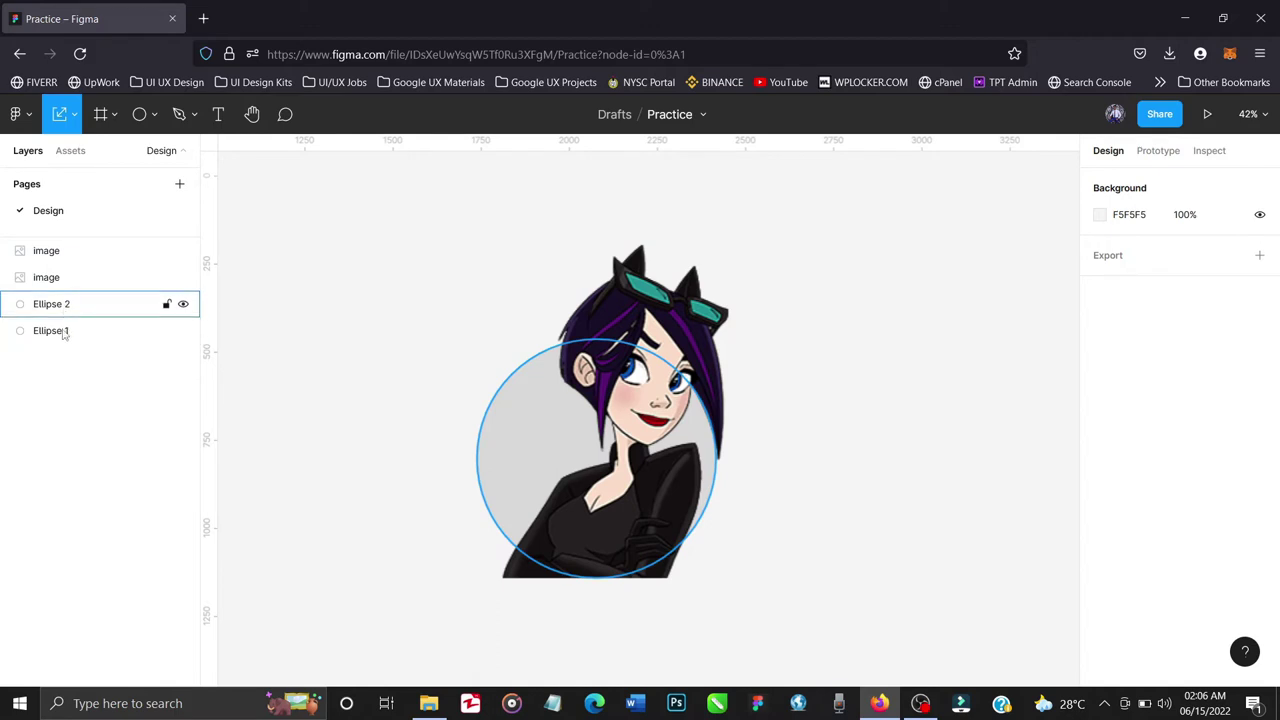
# Step: Use Ellipse 2 as a mask on the second image copy, clipping it to the circle
pyautogui.click(47, 279)
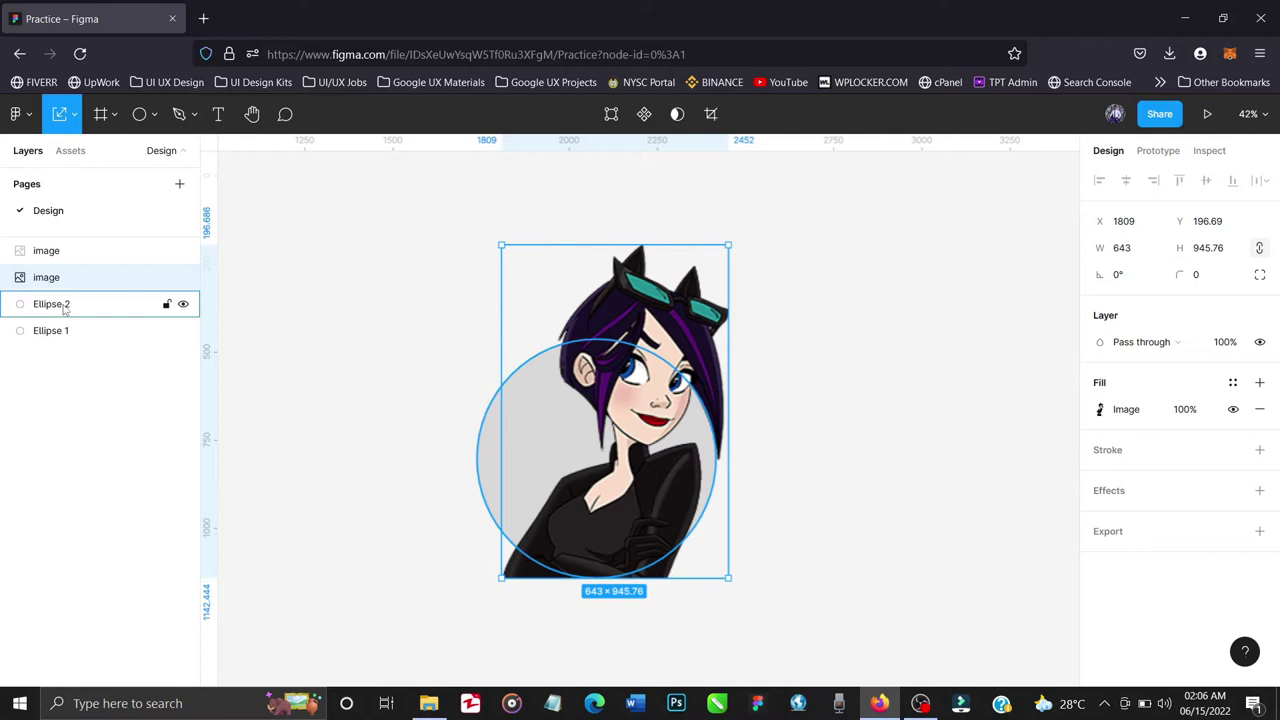
pyautogui.keyDown('shift'); pyautogui.click(65, 311); pyautogui.keyUp('shift')
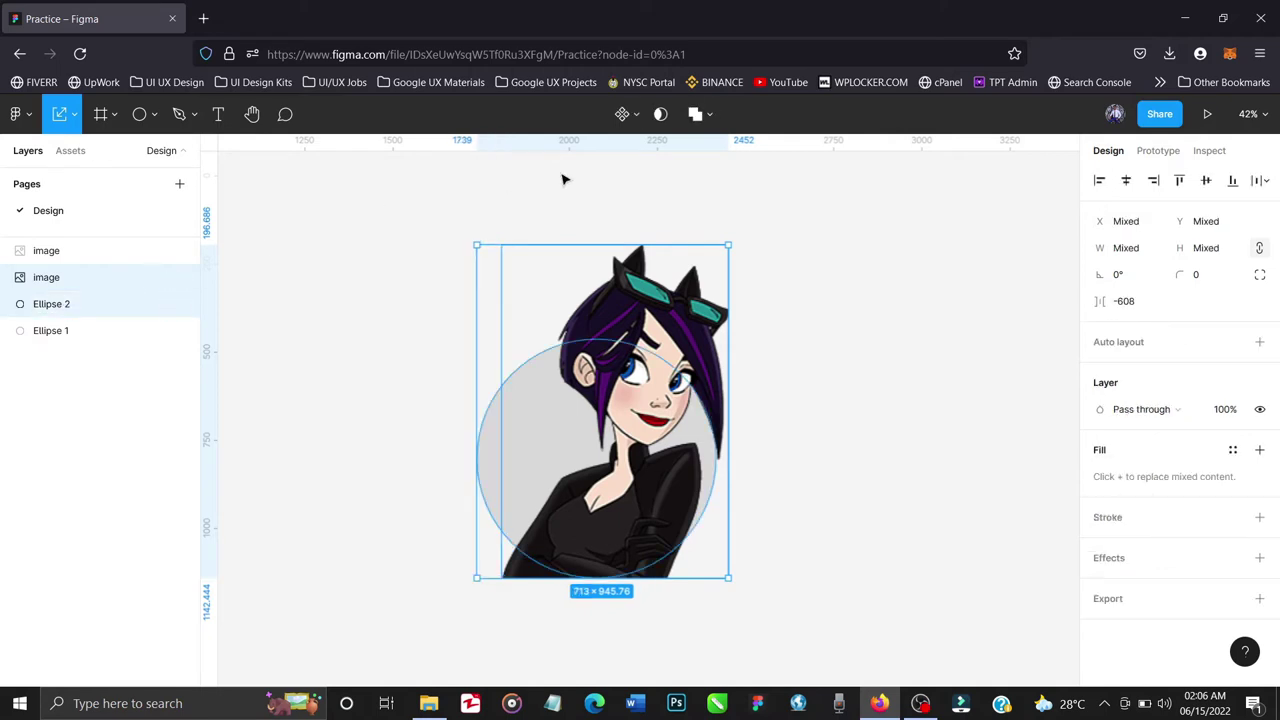
pyautogui.click(661, 116)
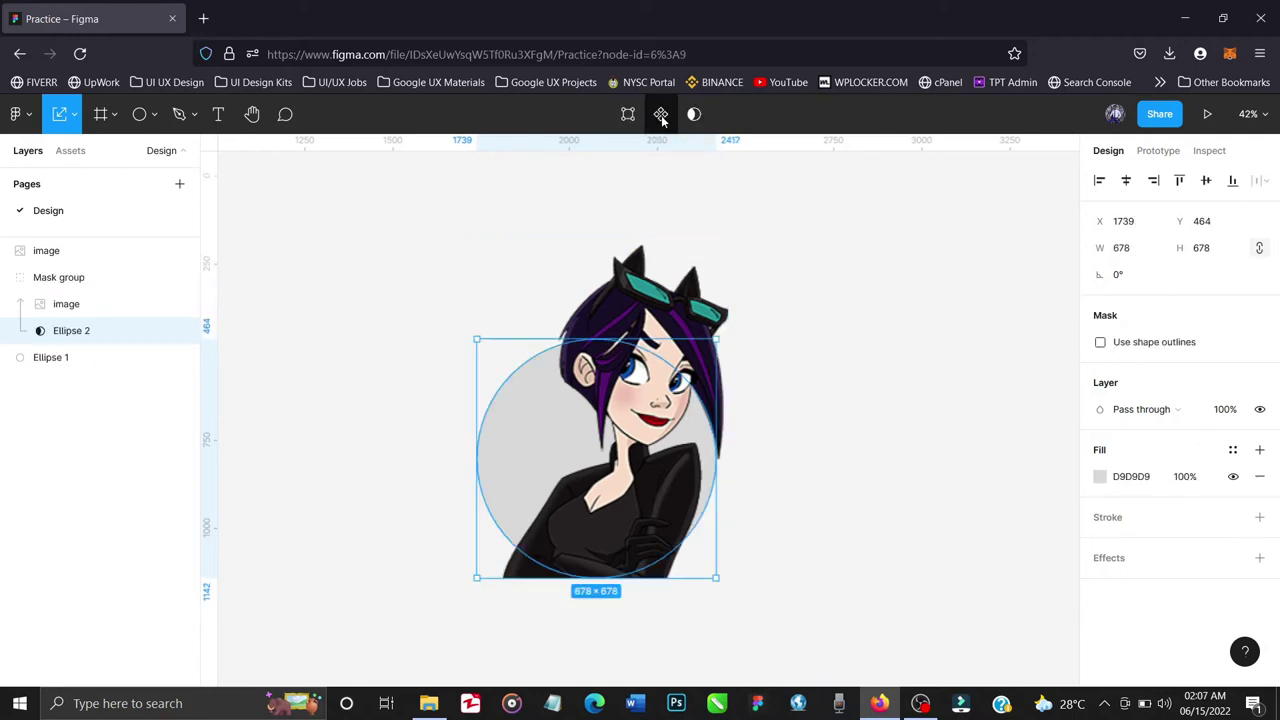
pyautogui.click(76, 258)
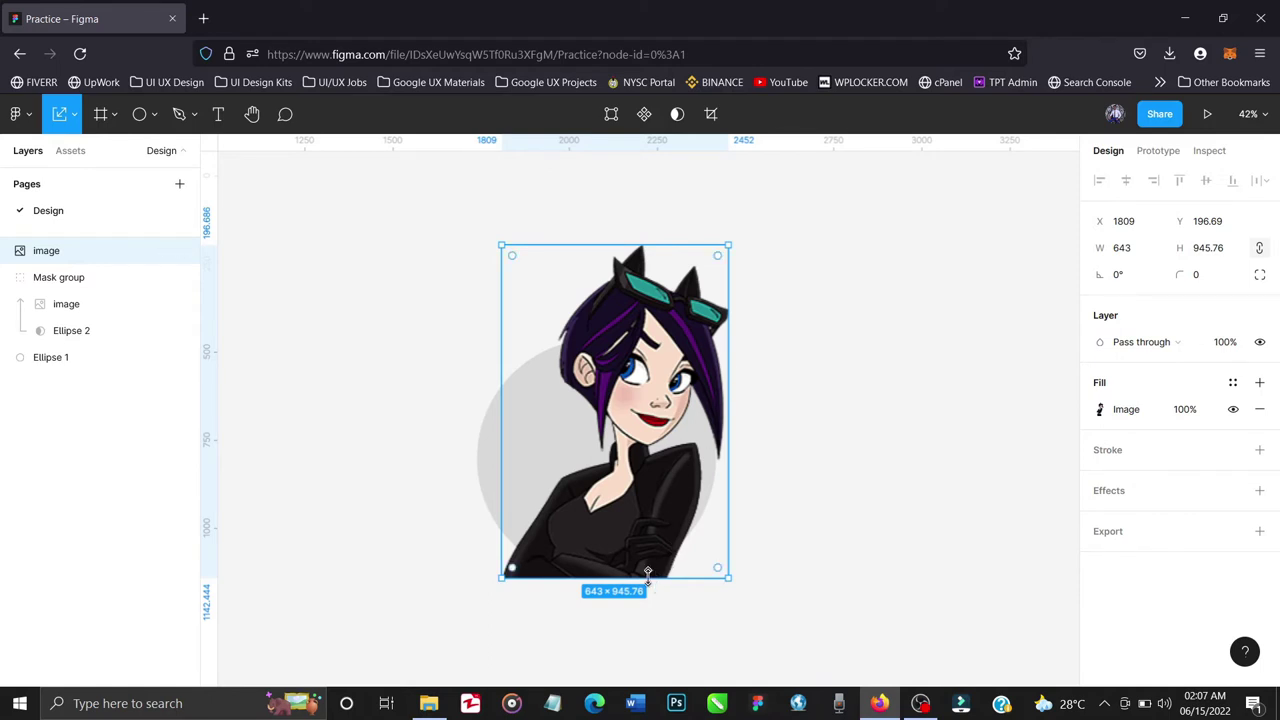
# Step: Crop the top image's bottom edge up to shoulder height
pyautogui.press('v')
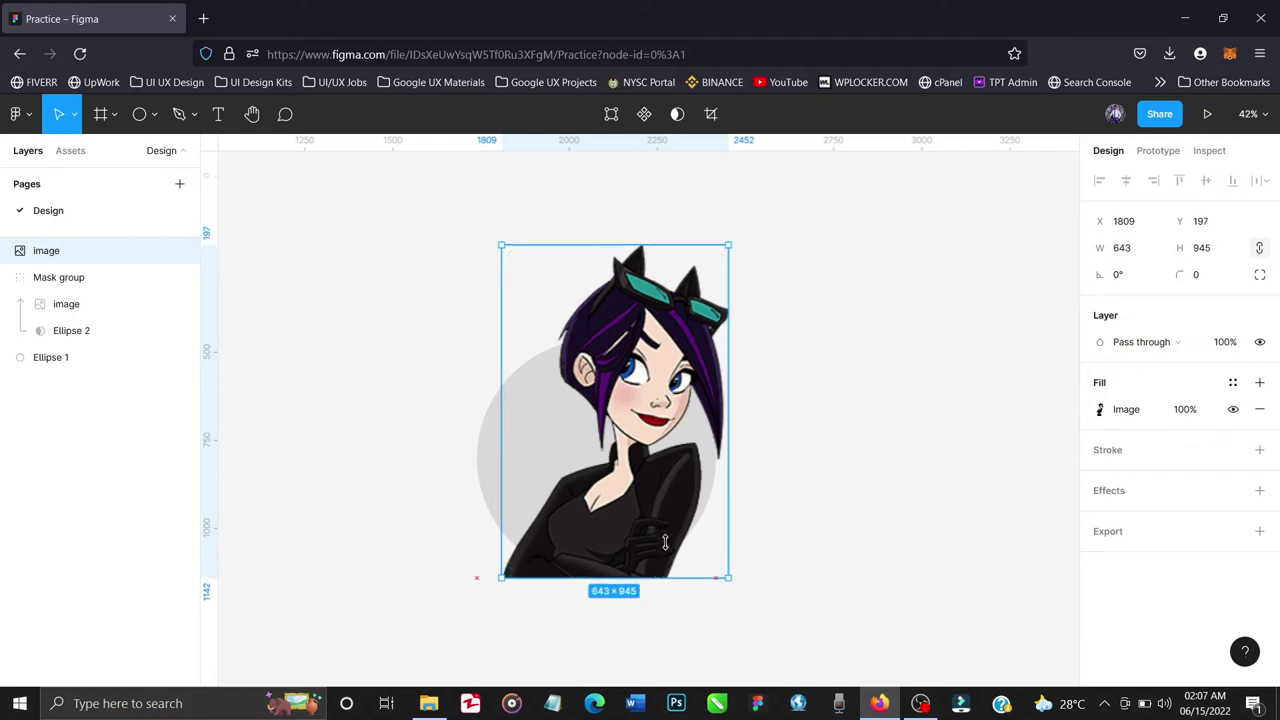
pyautogui.moveTo(665, 541); pyautogui.dragTo(668, 507)
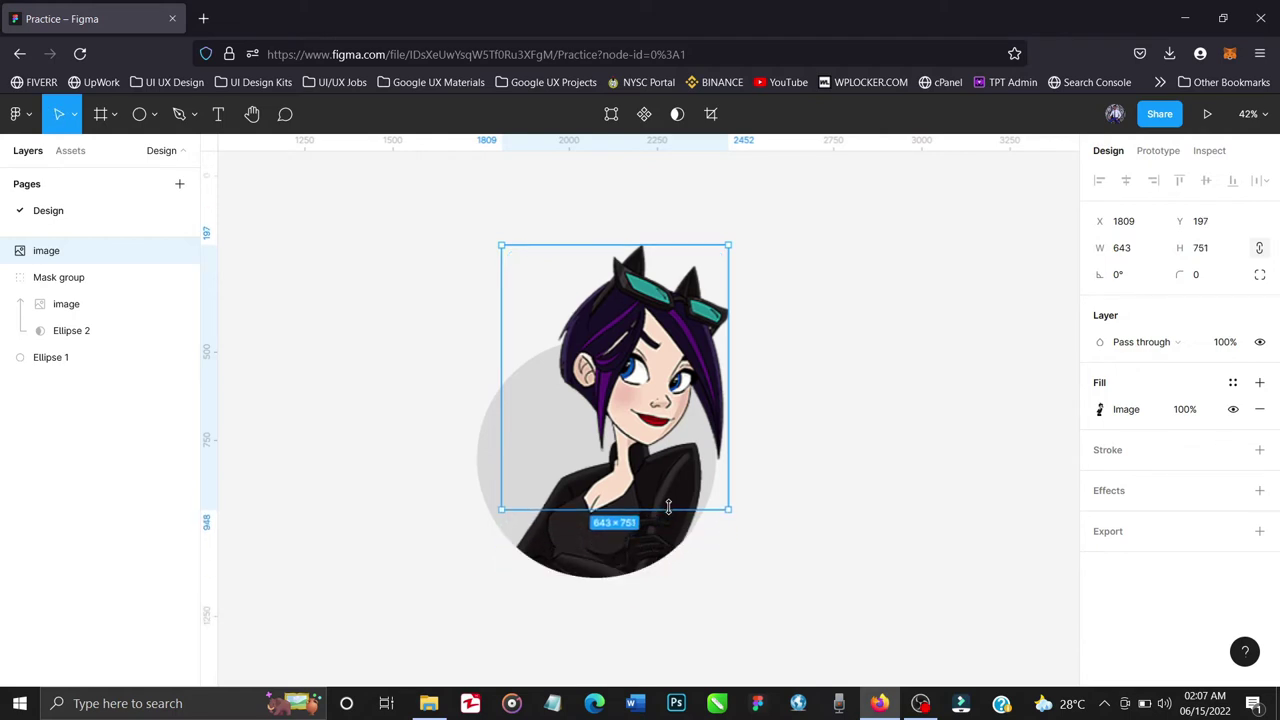
pyautogui.click(838, 540)
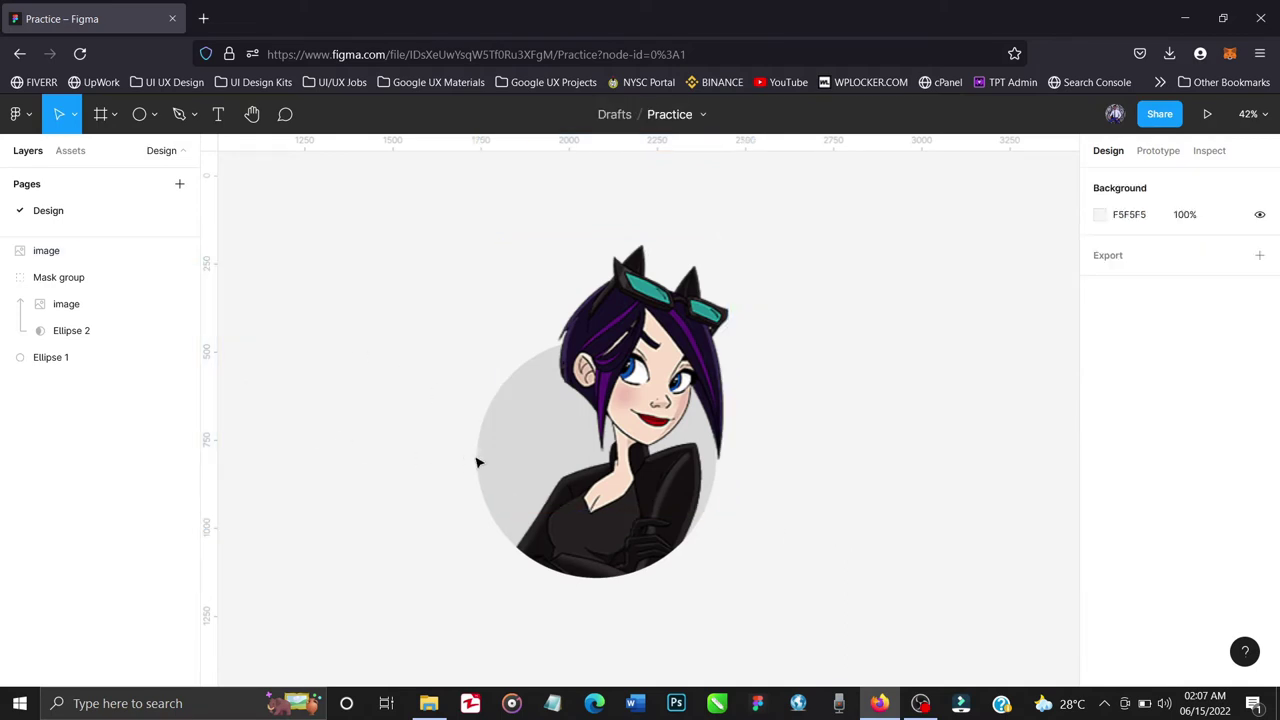
# Step: Fill Ellipse 1 with the character's purple hair colour, 4F1268, sampled with the eyedropper
pyautogui.click(68, 358)
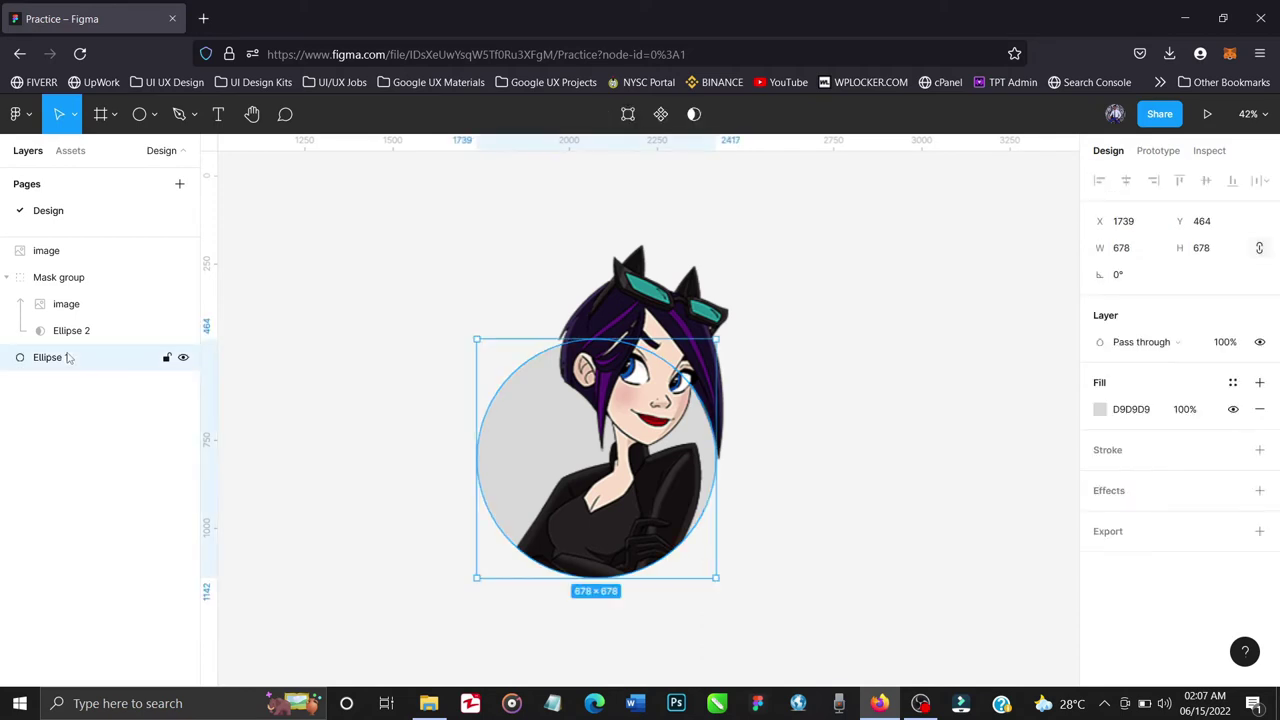
pyautogui.click(1100, 411)
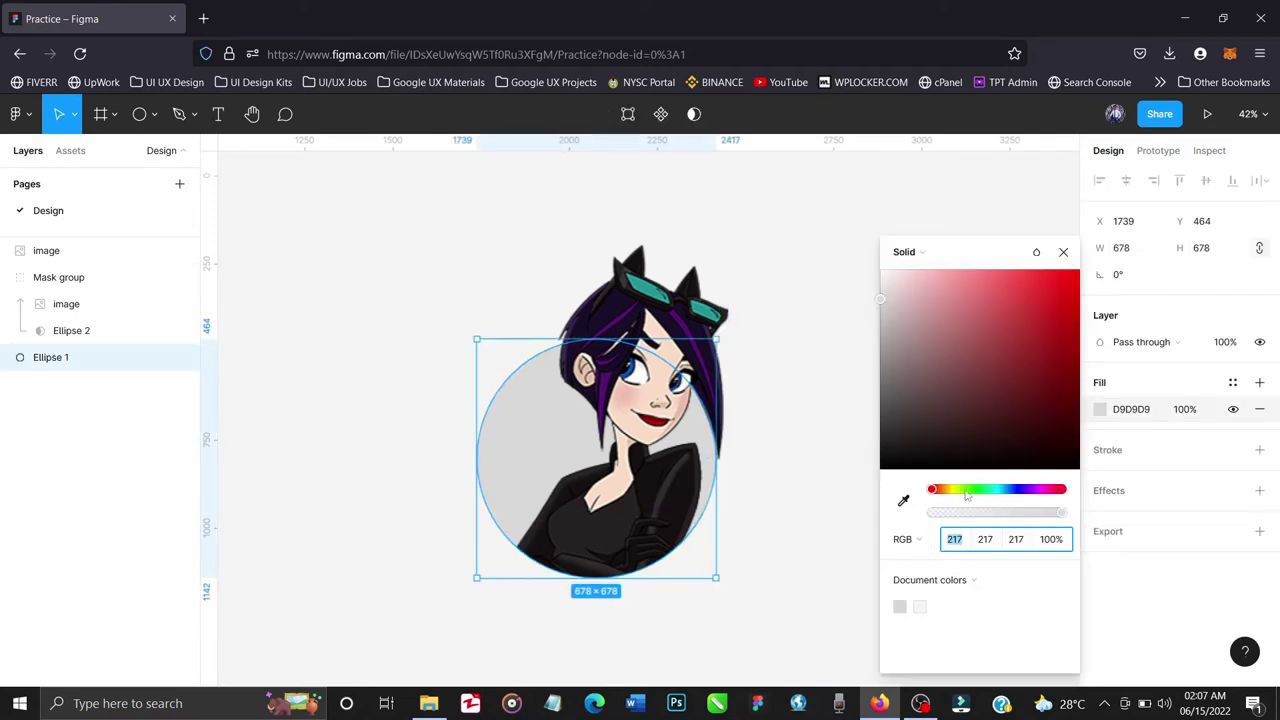
pyautogui.click(904, 502)
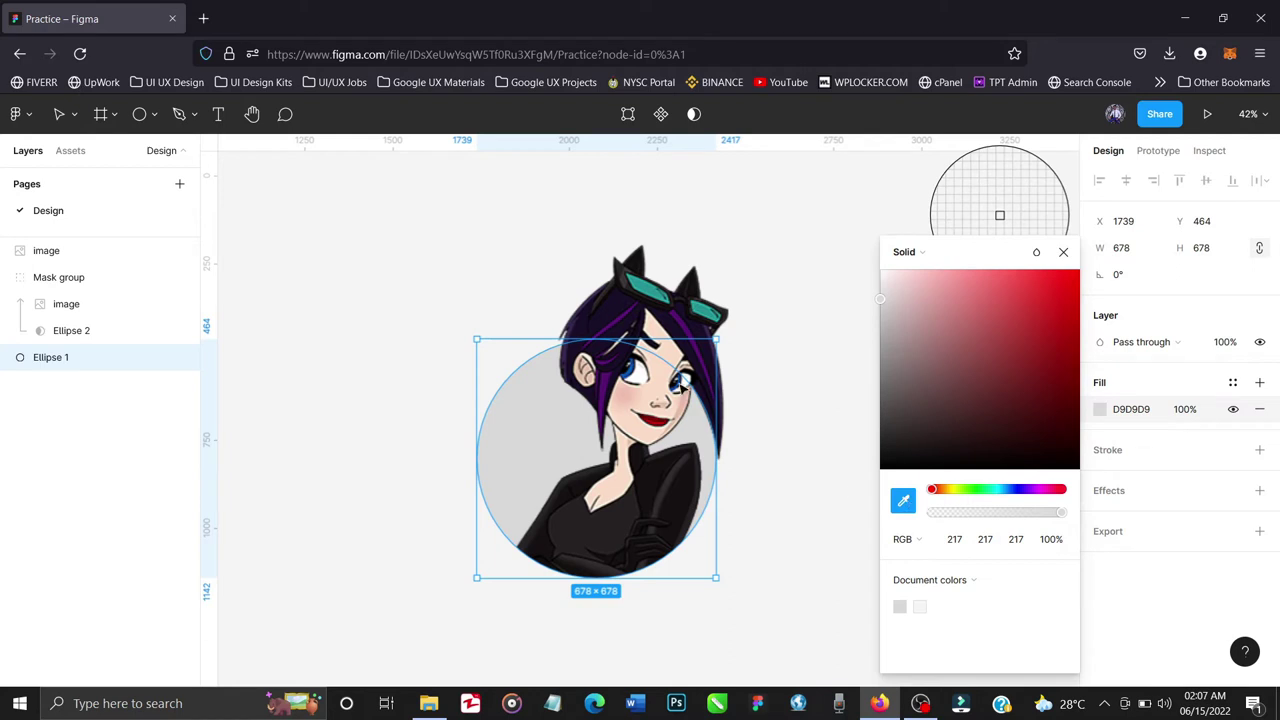
pyautogui.click(610, 390)
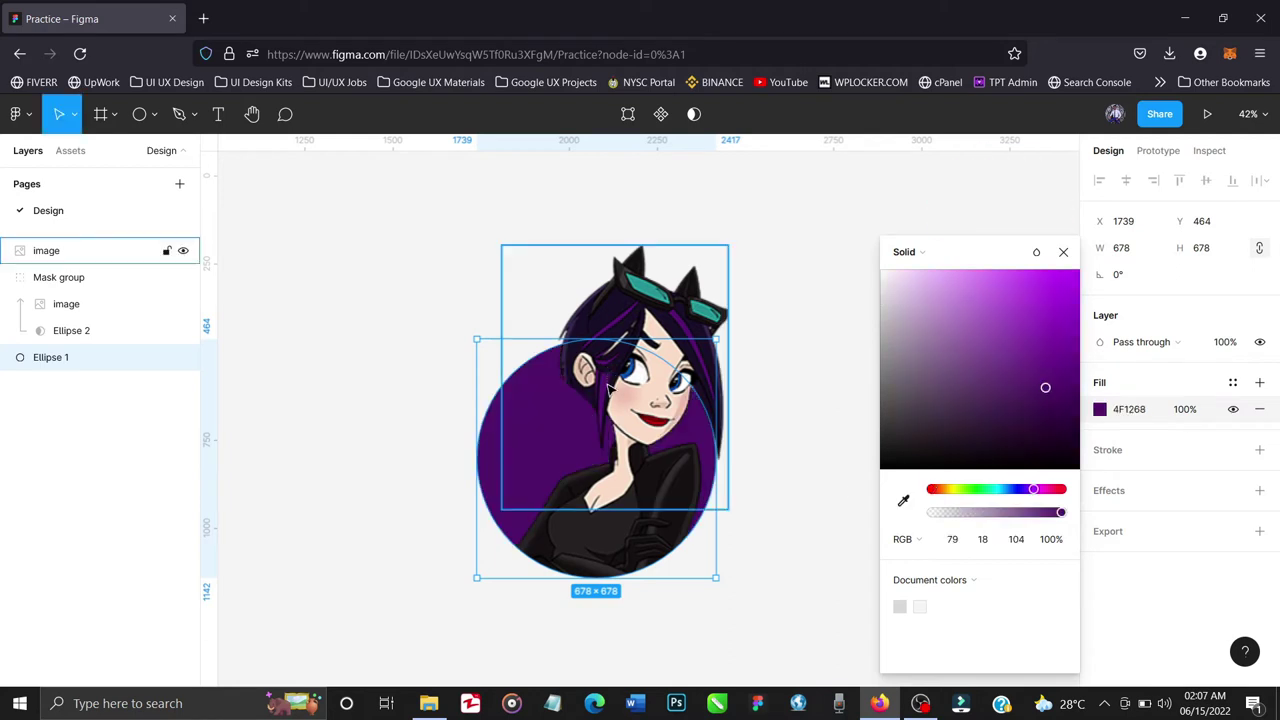
pyautogui.click(1064, 252)
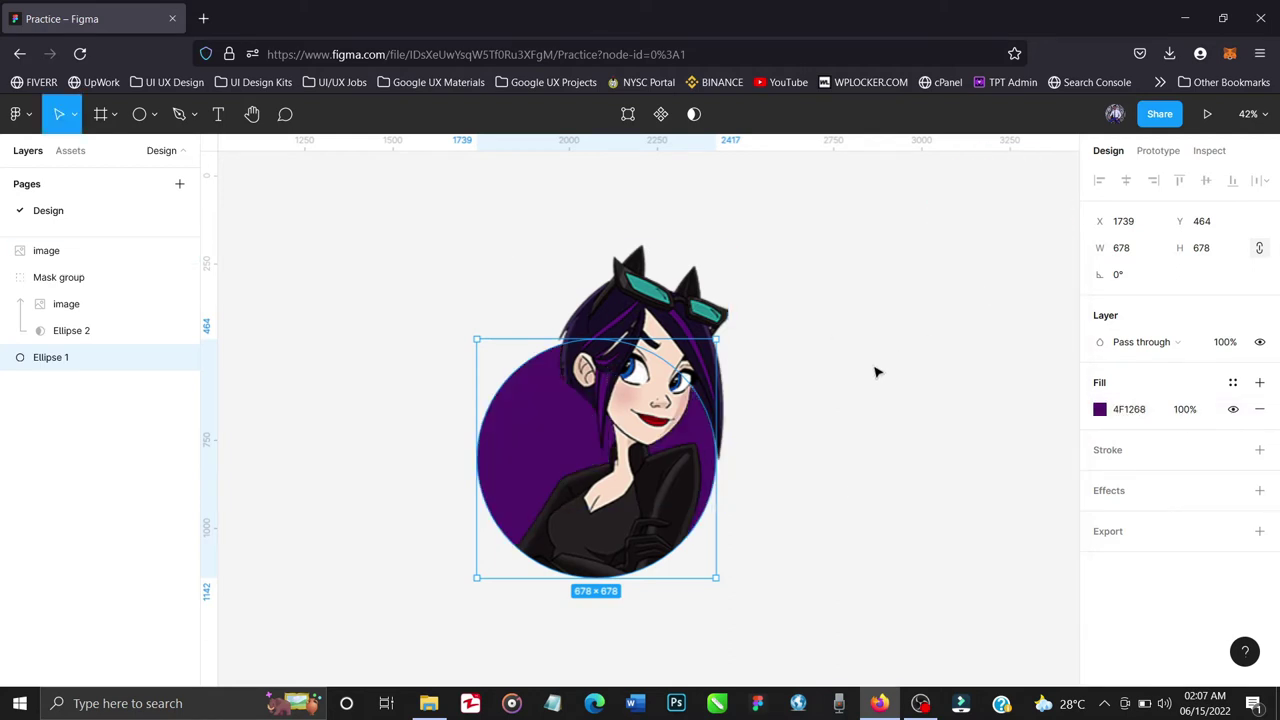
pyautogui.click(877, 371)
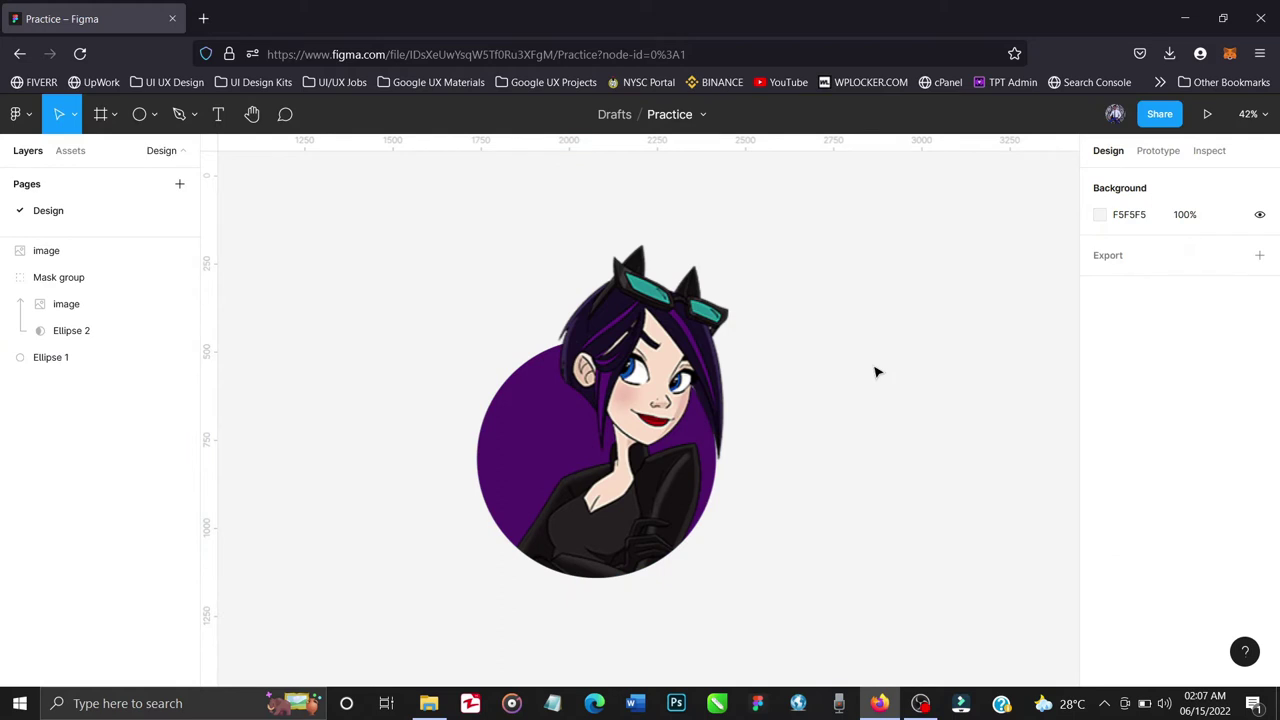
pyautogui.hscroll(3, 795, 436)
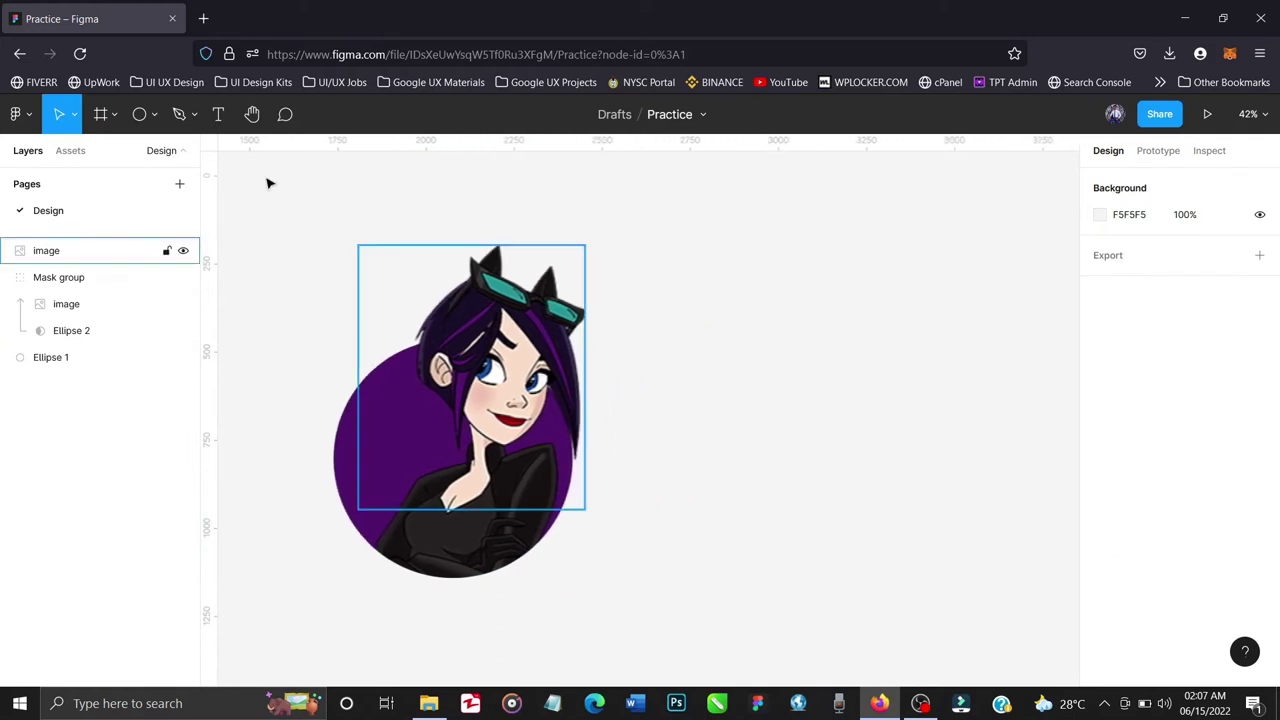
# Step: Add 'Hello, Victory' text beside the character, scaled to 585 × 410 at font size 169.26
pyautogui.click(220, 124)
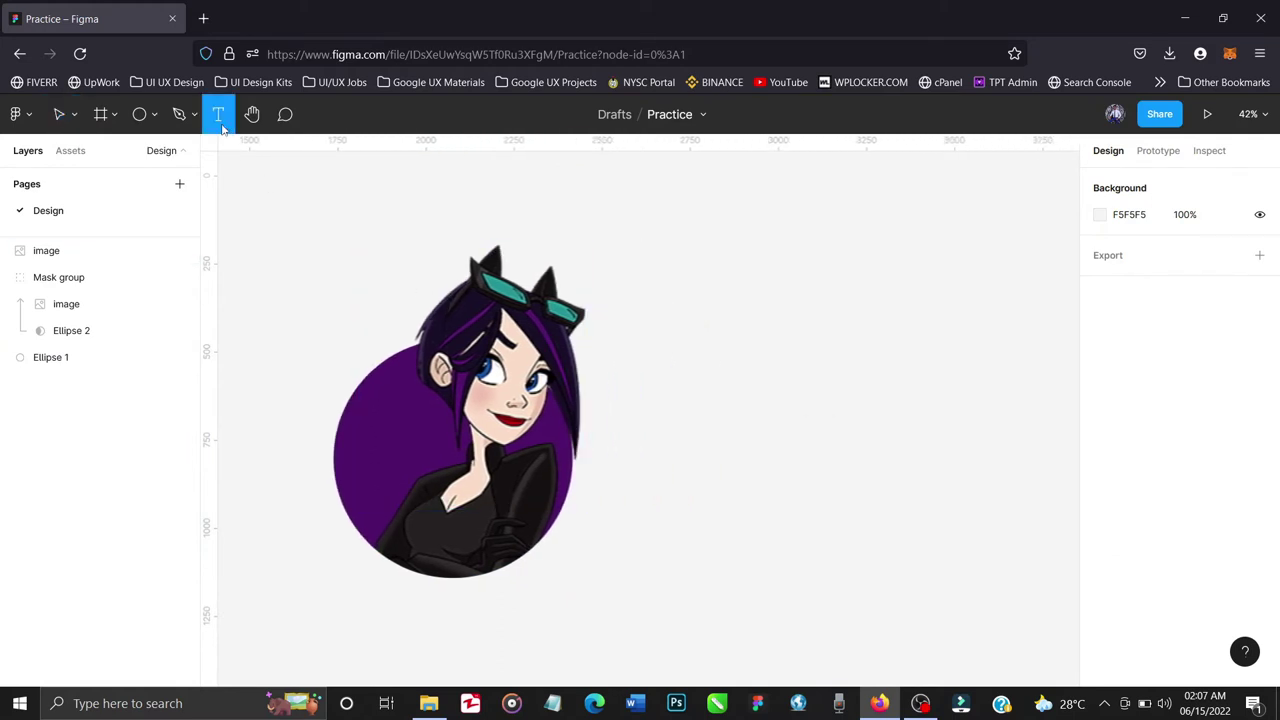
pyautogui.click(675, 377)
pyautogui.write('Hello, Victory')
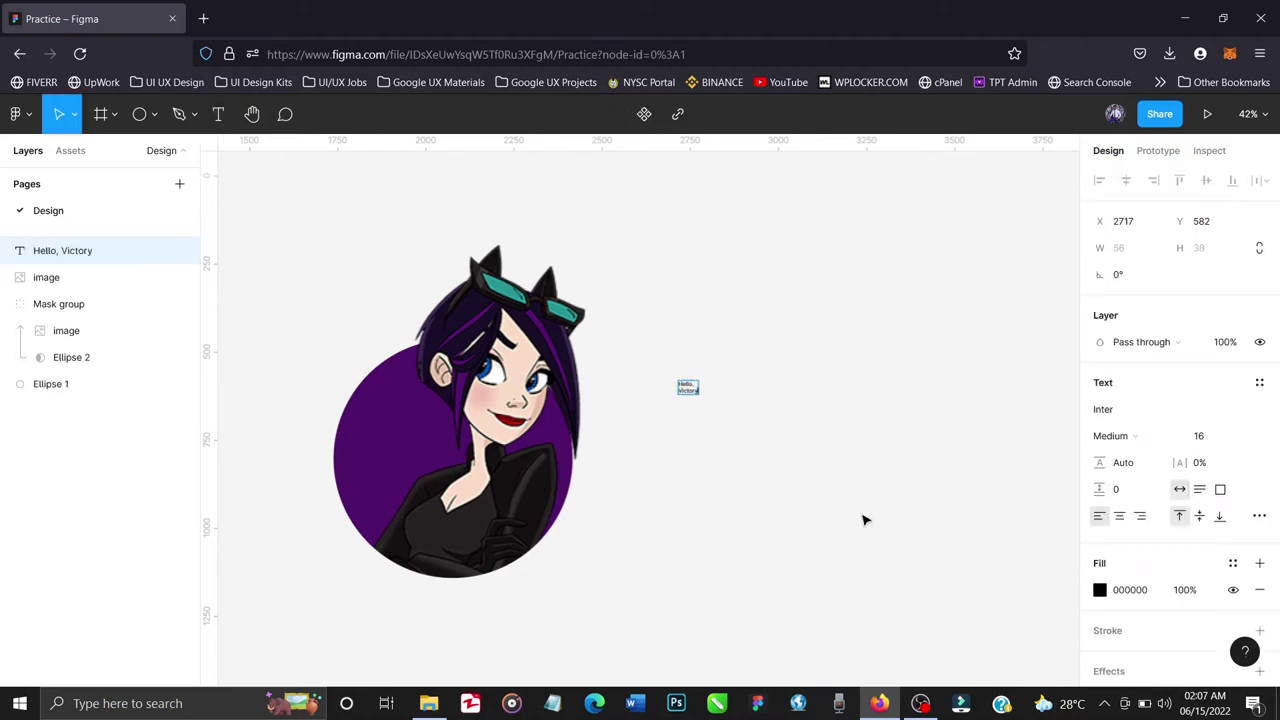
pyautogui.press('Escape')
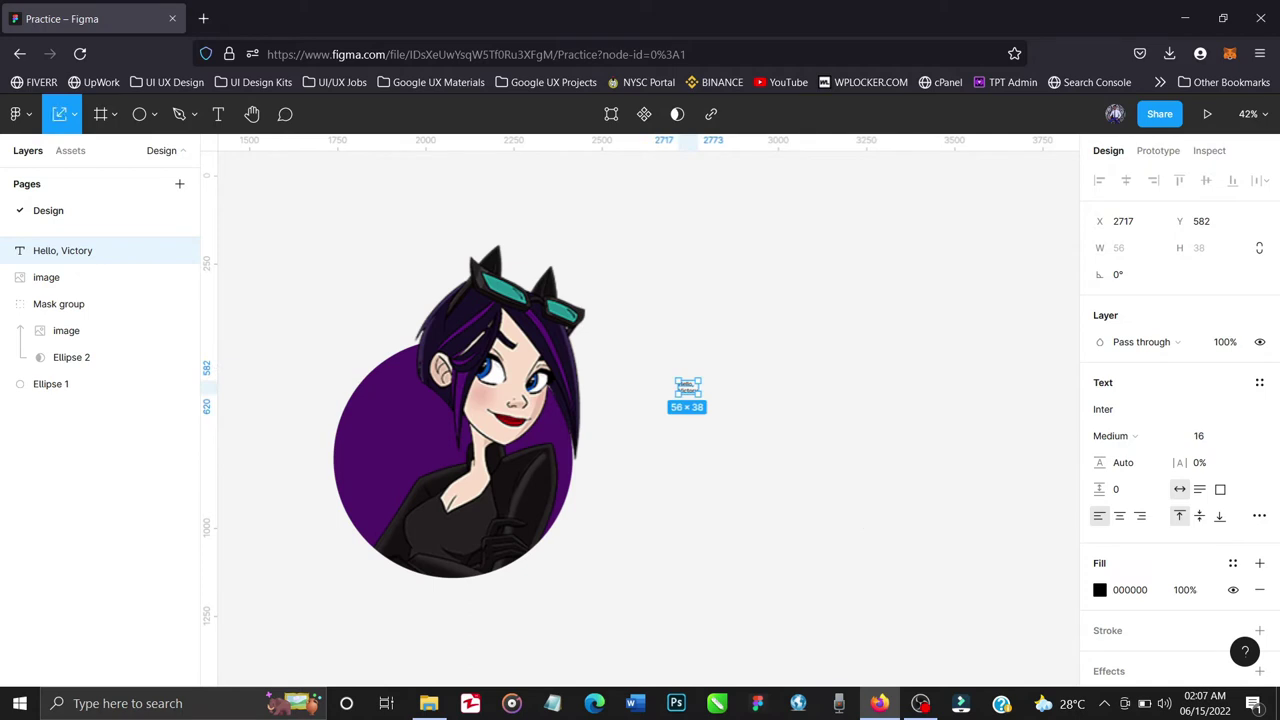
pyautogui.moveTo(700, 393); pyautogui.dragTo(886, 524)
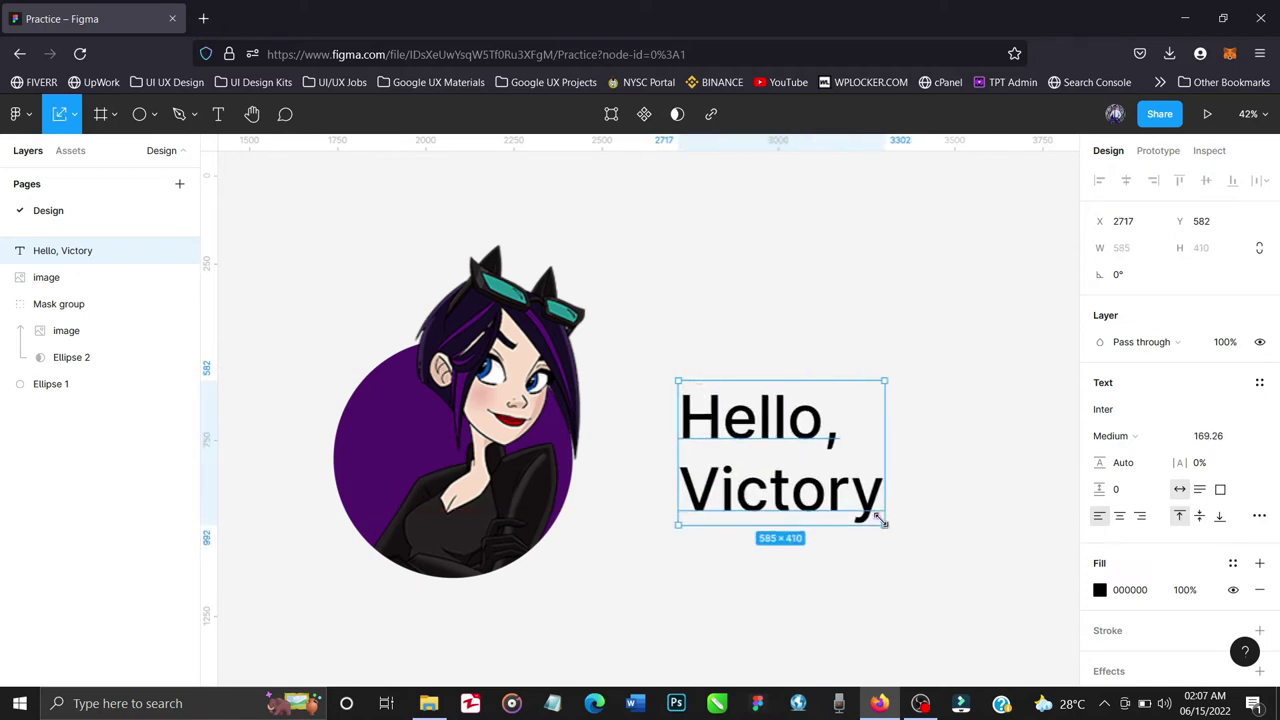
pyautogui.moveTo(743, 411); pyautogui.dragTo(693, 359)
pyautogui.click(884, 479)
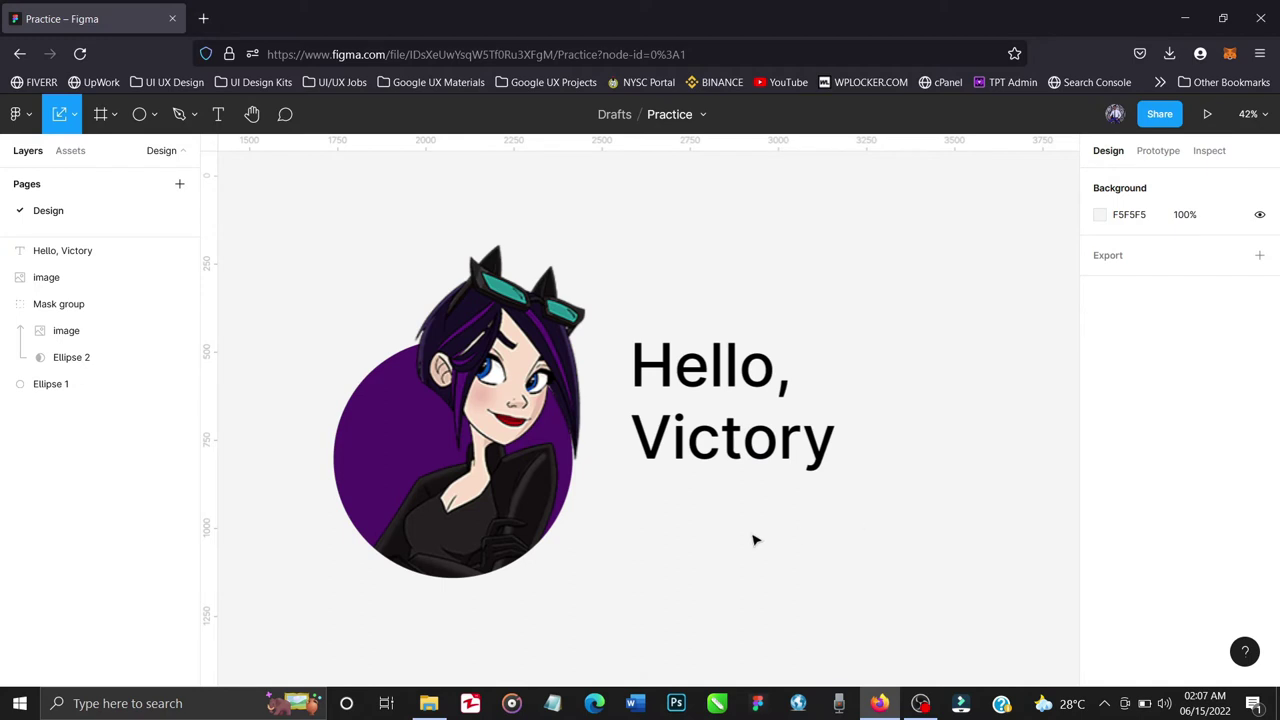
pyautogui.hscroll(-3, 650, 530)
pyautogui.hscroll(-10, 648, 530)
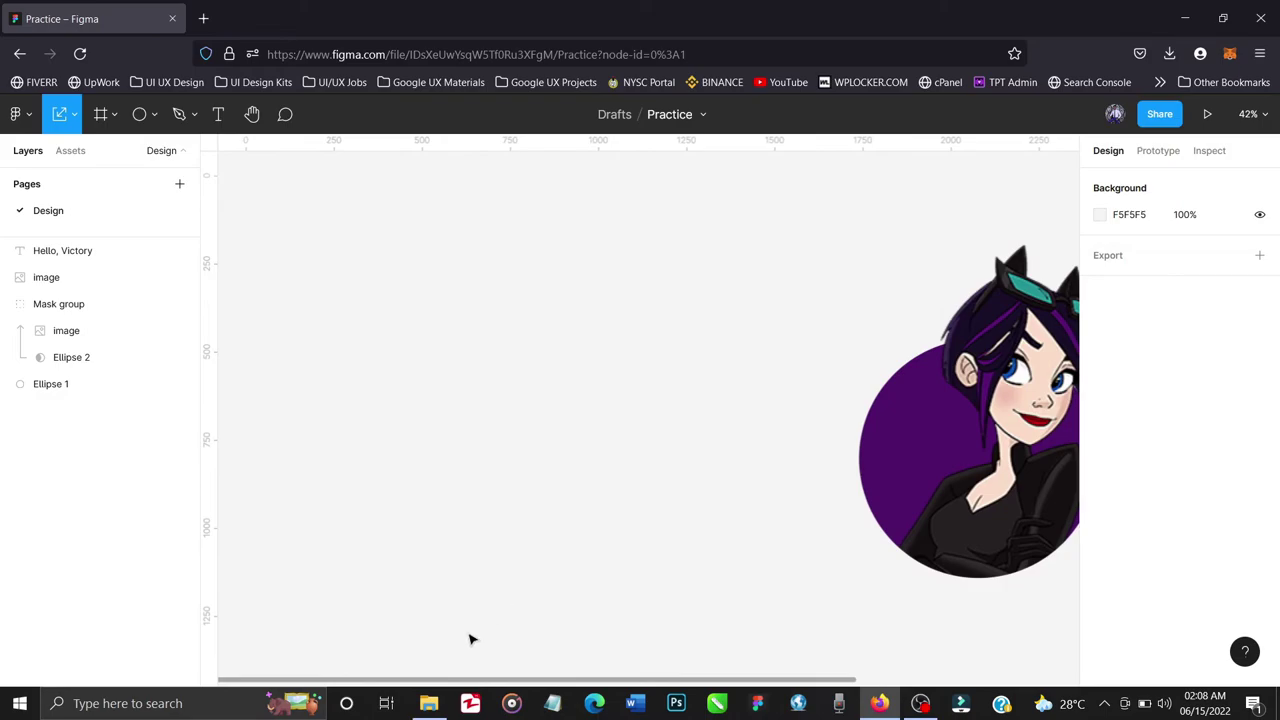
# Step: Drag pngwing.com(13) from Tutorial files into Figma, where it lands as pngwing 1, 600 × 900
pyautogui.click(430, 702)
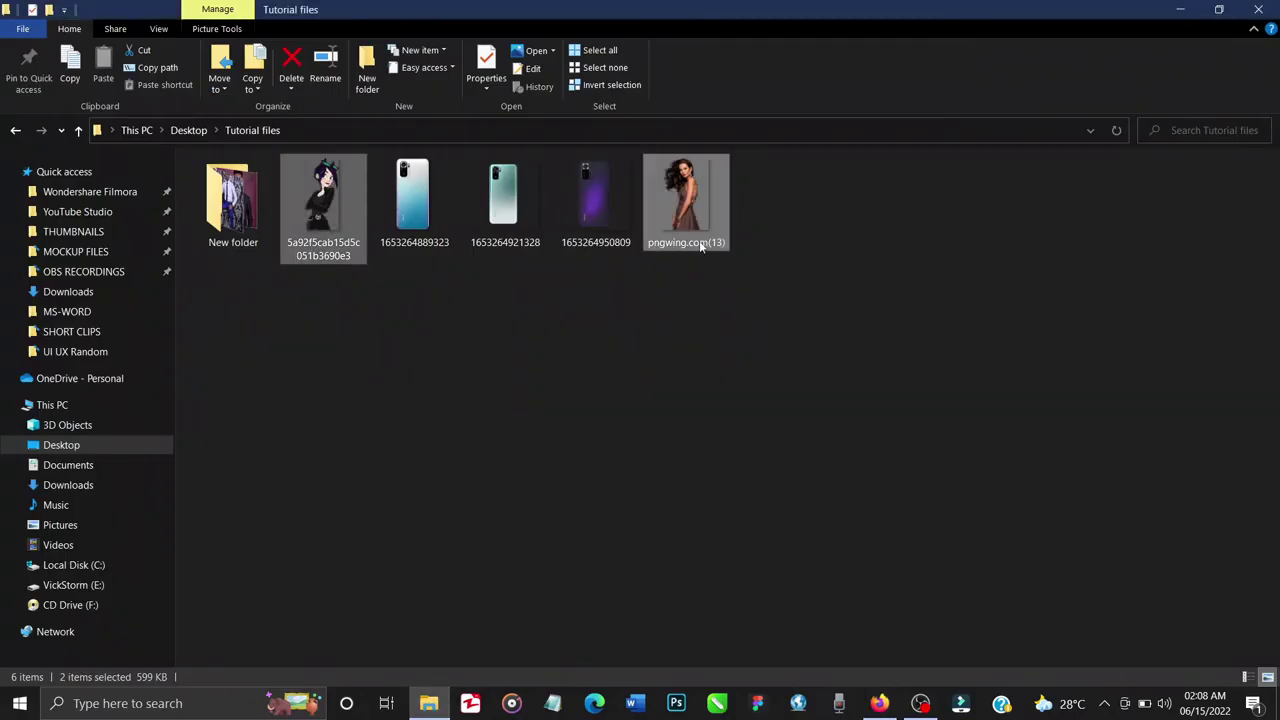
pyautogui.click(700, 244)
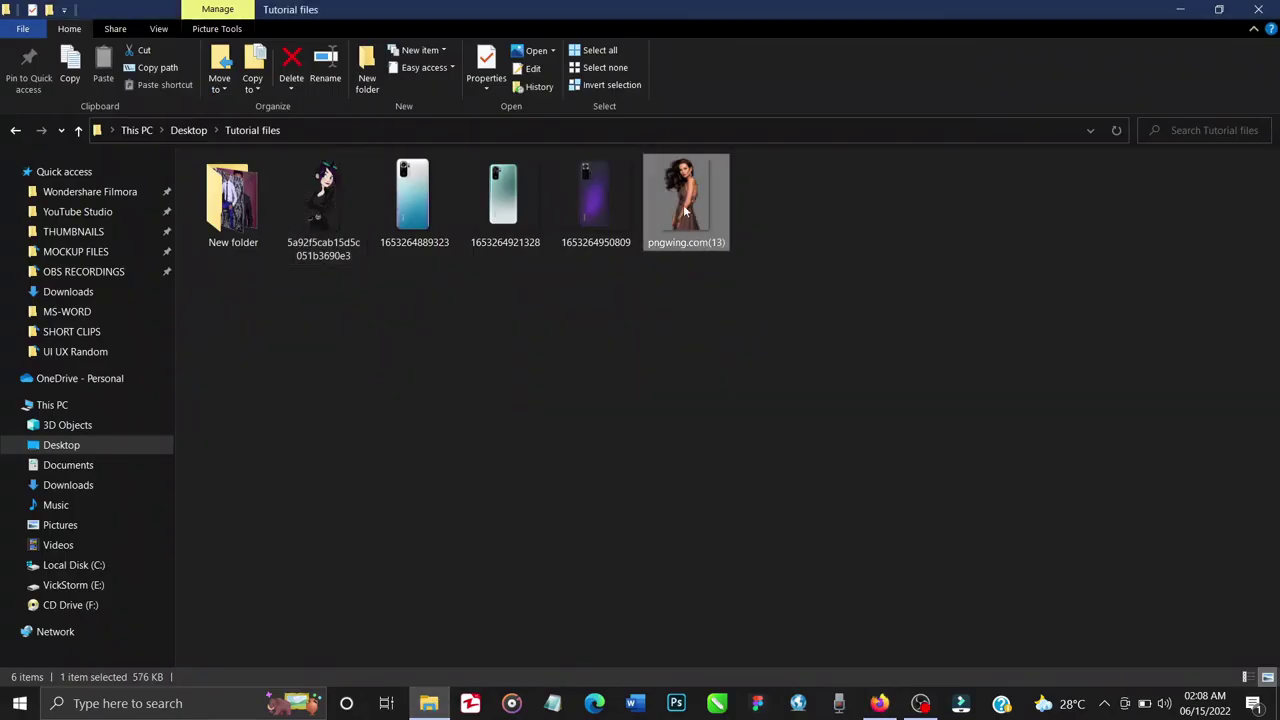
pyautogui.moveTo(700, 244); pyautogui.dragTo(538, 396)
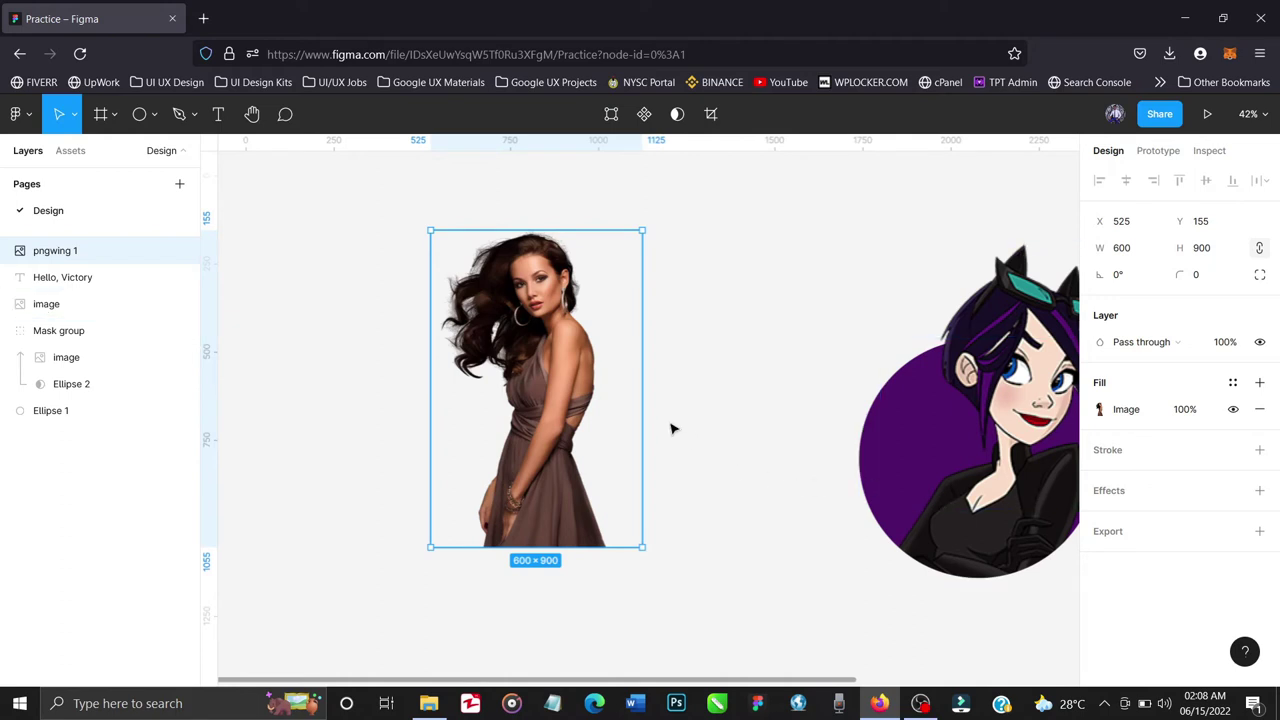
# Step: Crop pngwing 1 to the woman's upper body and scale it up to about 869 × 895
pyautogui.click(1100, 410)
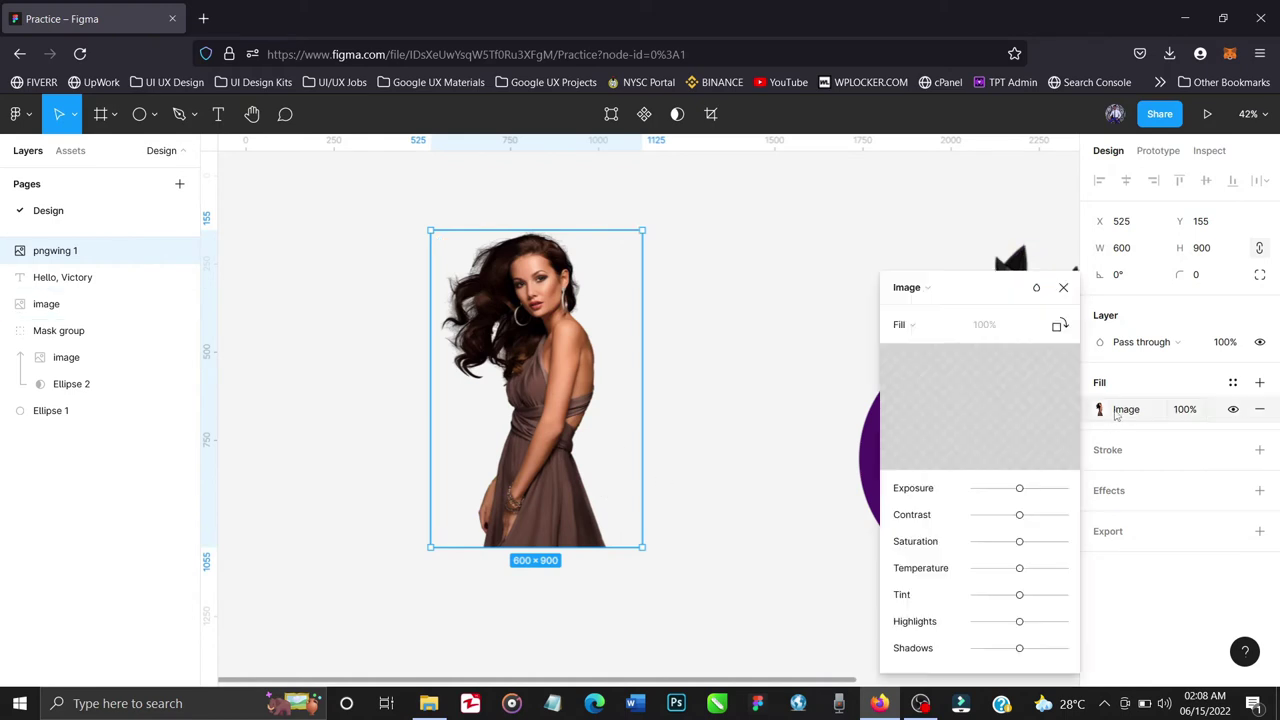
pyautogui.click(953, 330)
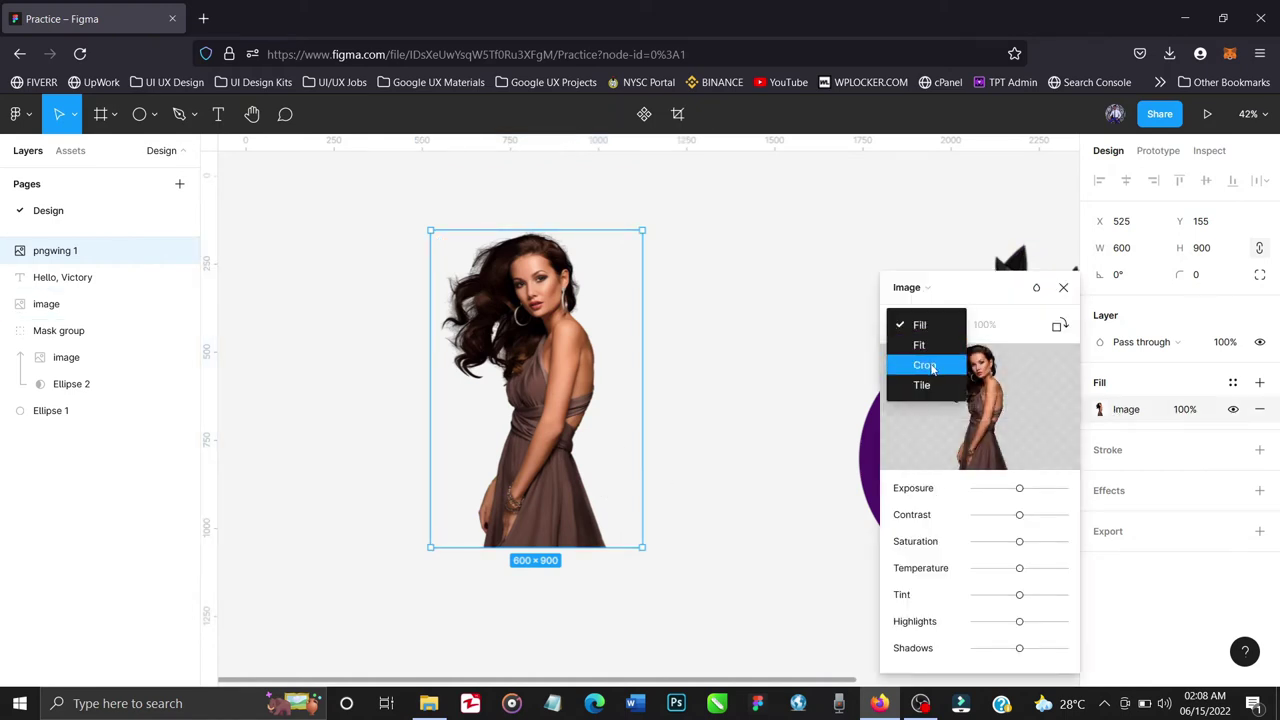
pyautogui.click(926, 366)
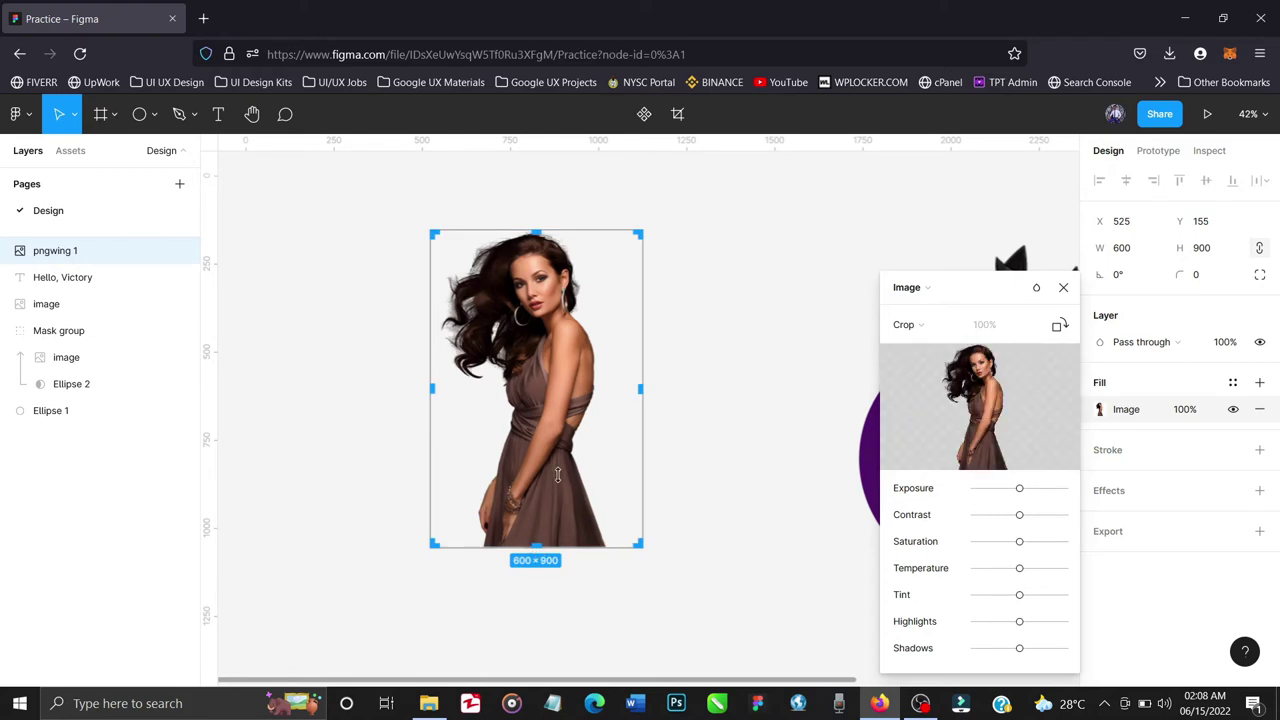
pyautogui.moveTo(536, 547); pyautogui.dragTo(565, 442)
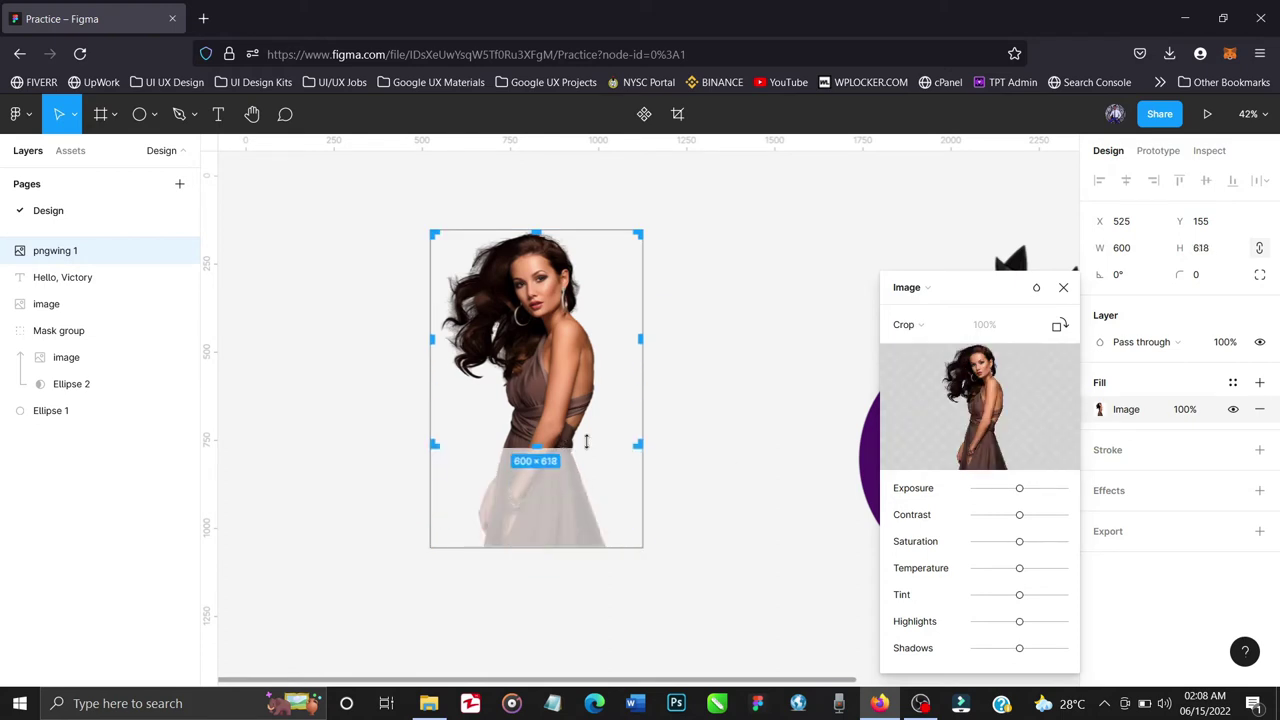
pyautogui.click(1063, 287)
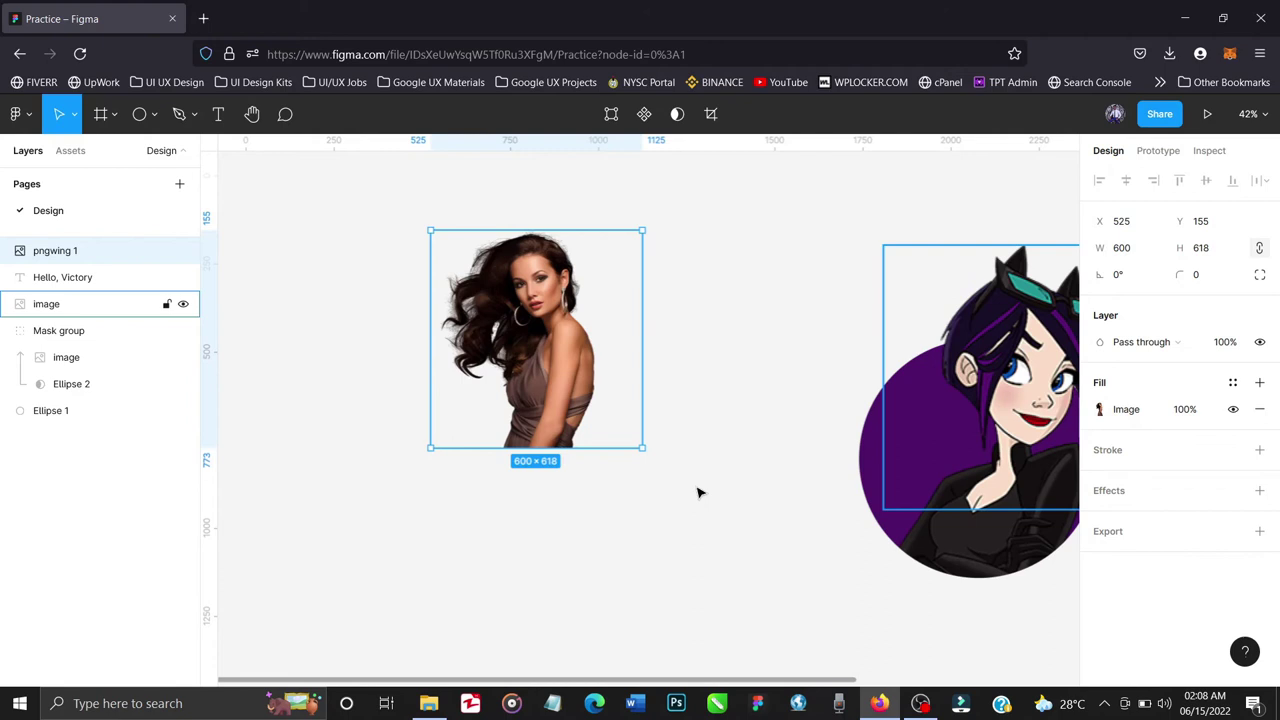
pyautogui.press('k')
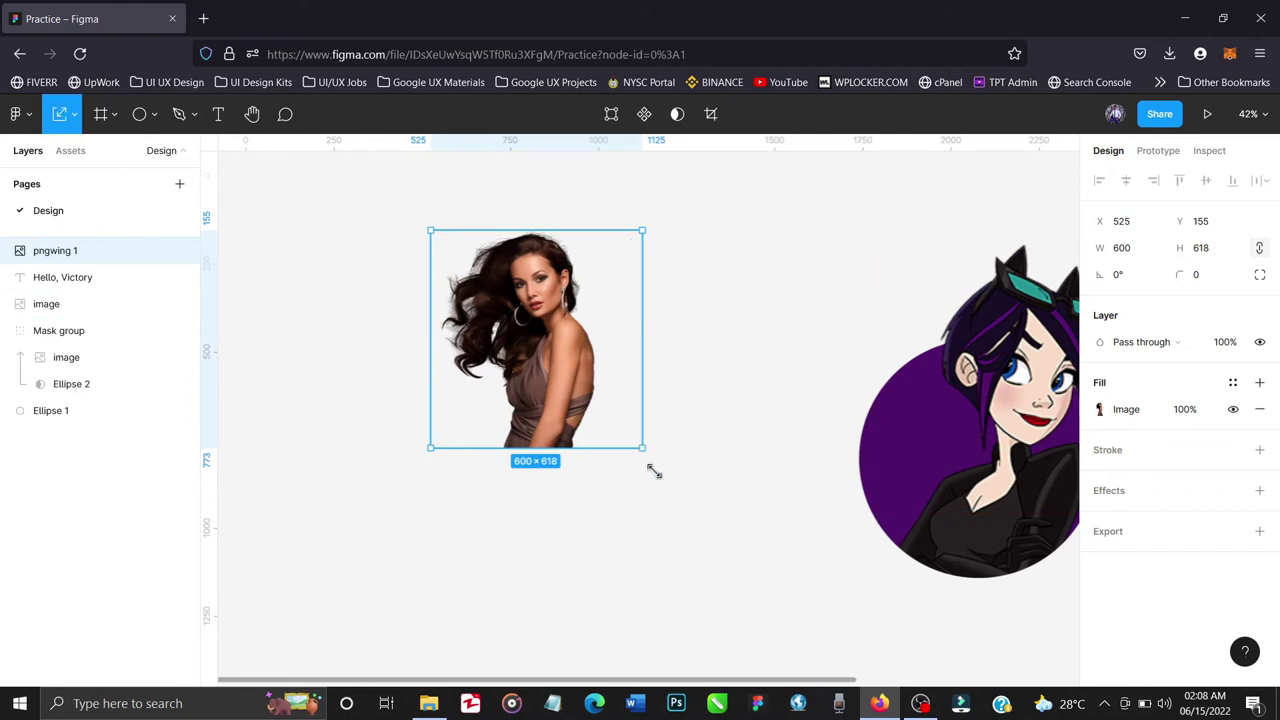
pyautogui.moveTo(652, 467); pyautogui.dragTo(738, 545)
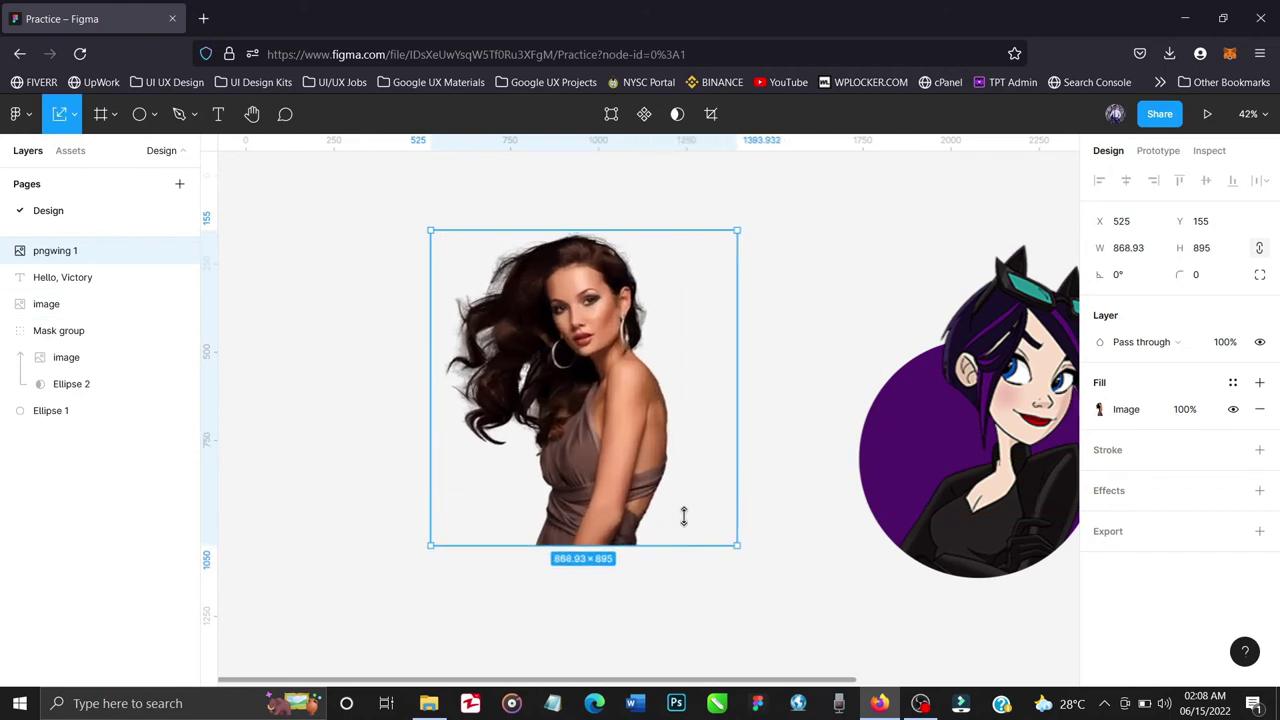
# Step: Move the photo left and insert a more complex grey blob from the Blobs plugin
pyautogui.moveTo(533, 436); pyautogui.dragTo(381, 417)
pyautogui.click(677, 467)
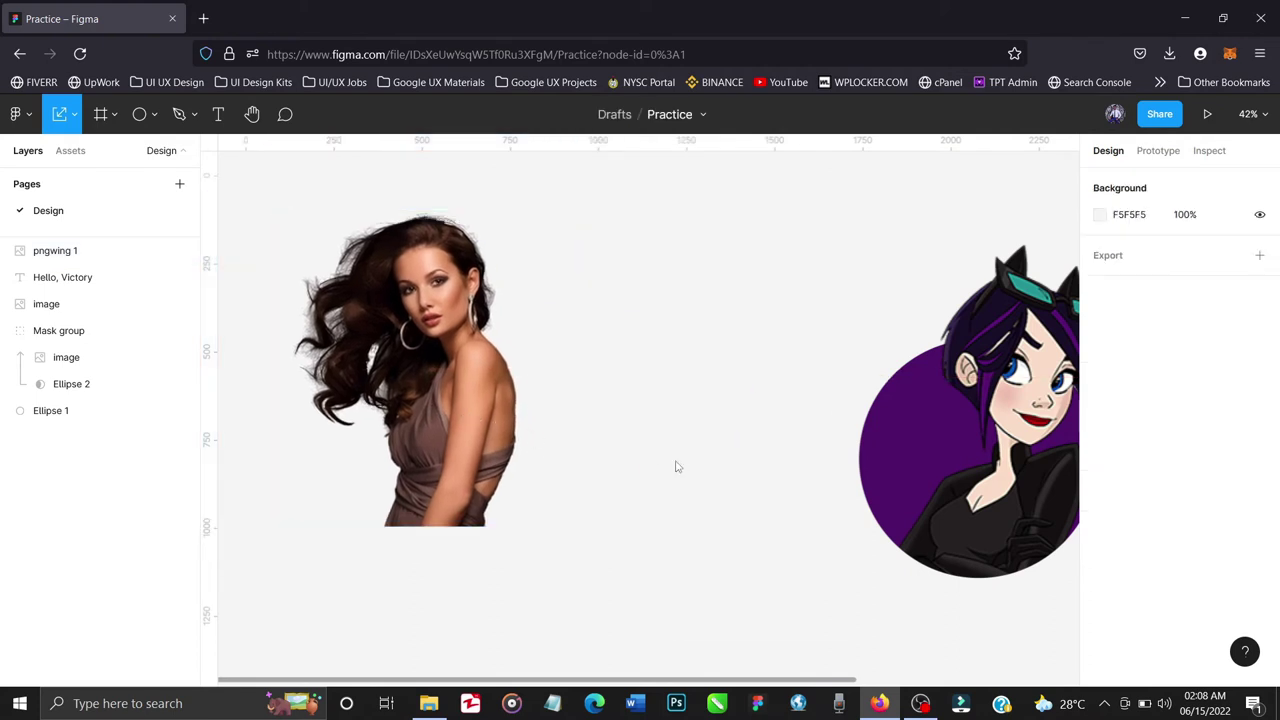
pyautogui.rightClick(676, 466)
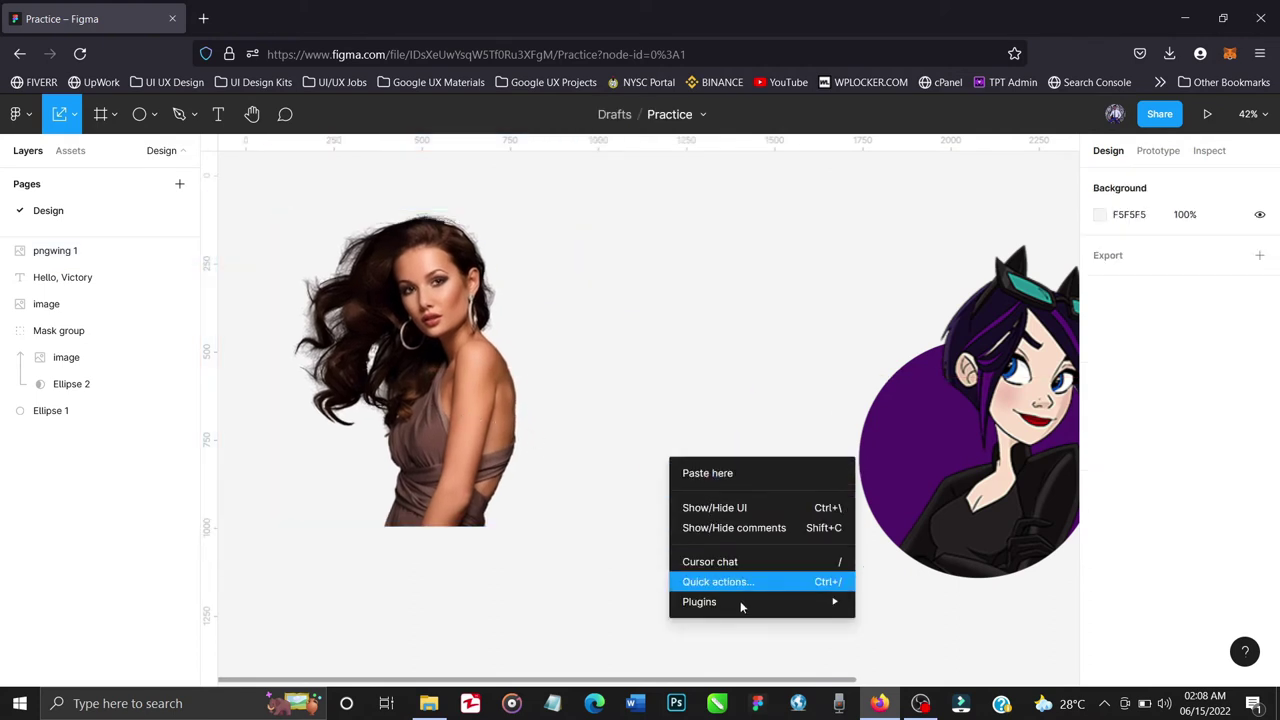
pyautogui.moveTo(743, 609)
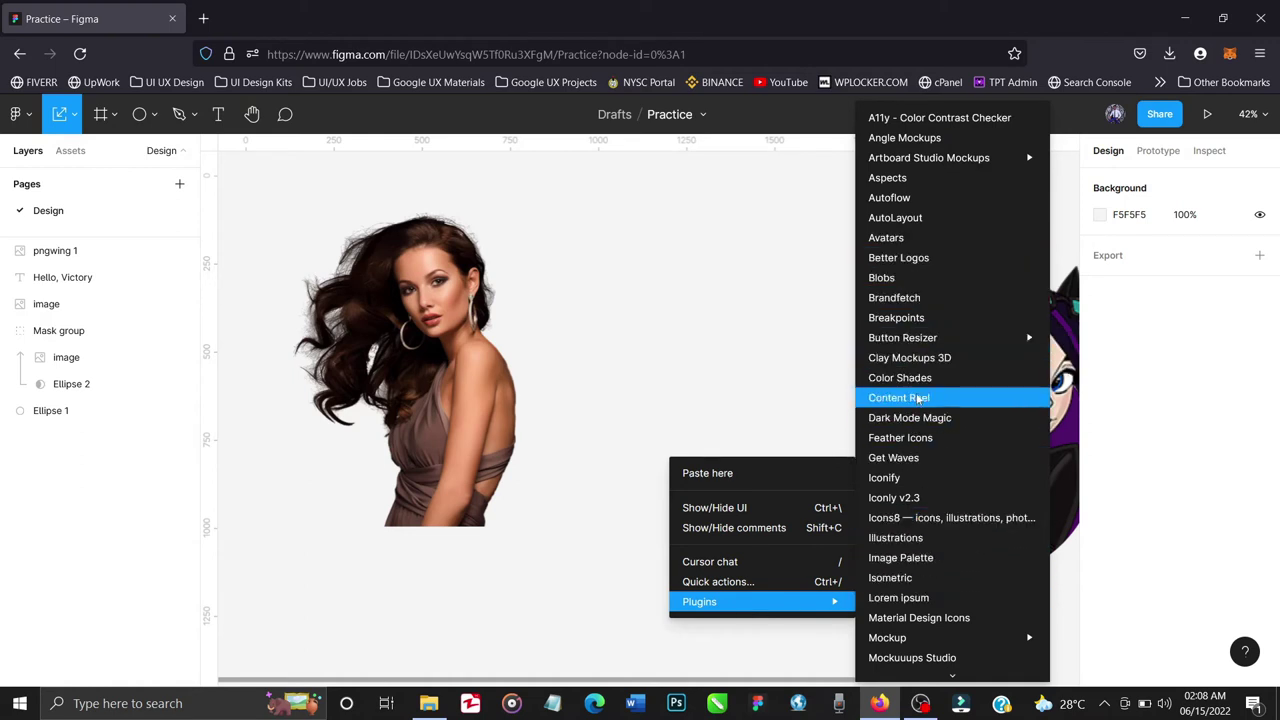
pyautogui.click(915, 279)
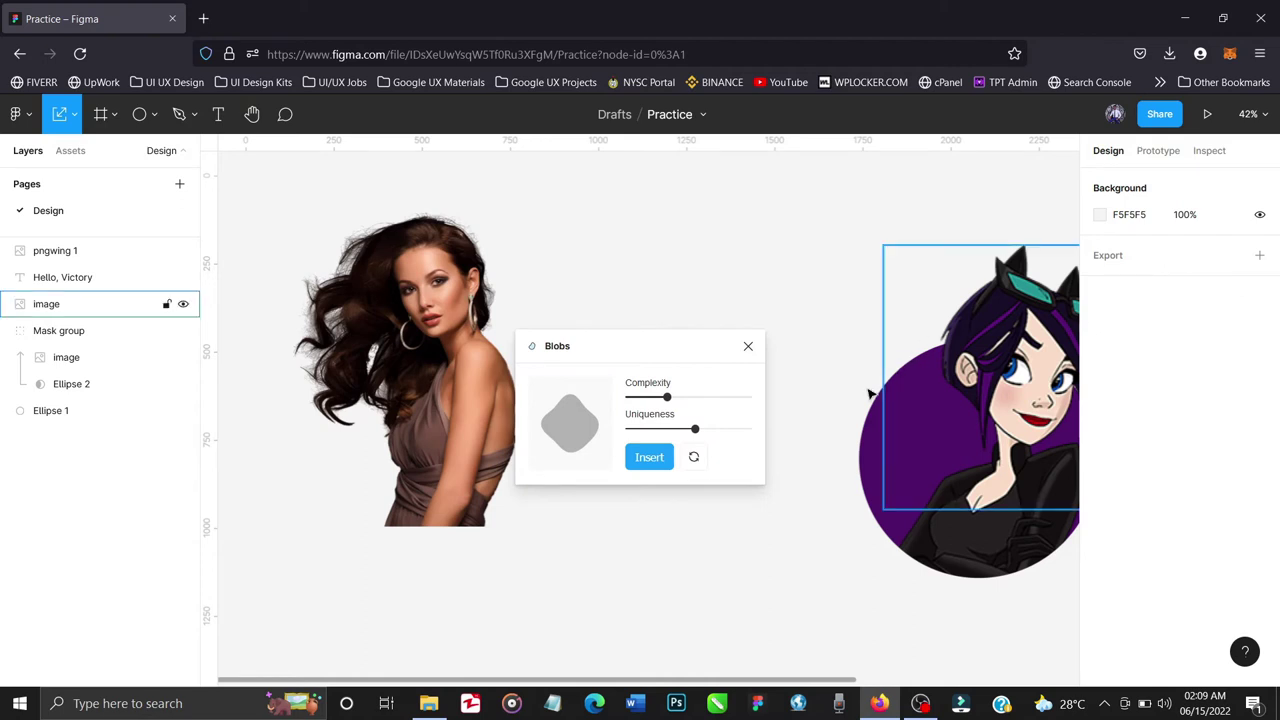
pyautogui.moveTo(666, 397); pyautogui.dragTo(654, 429)
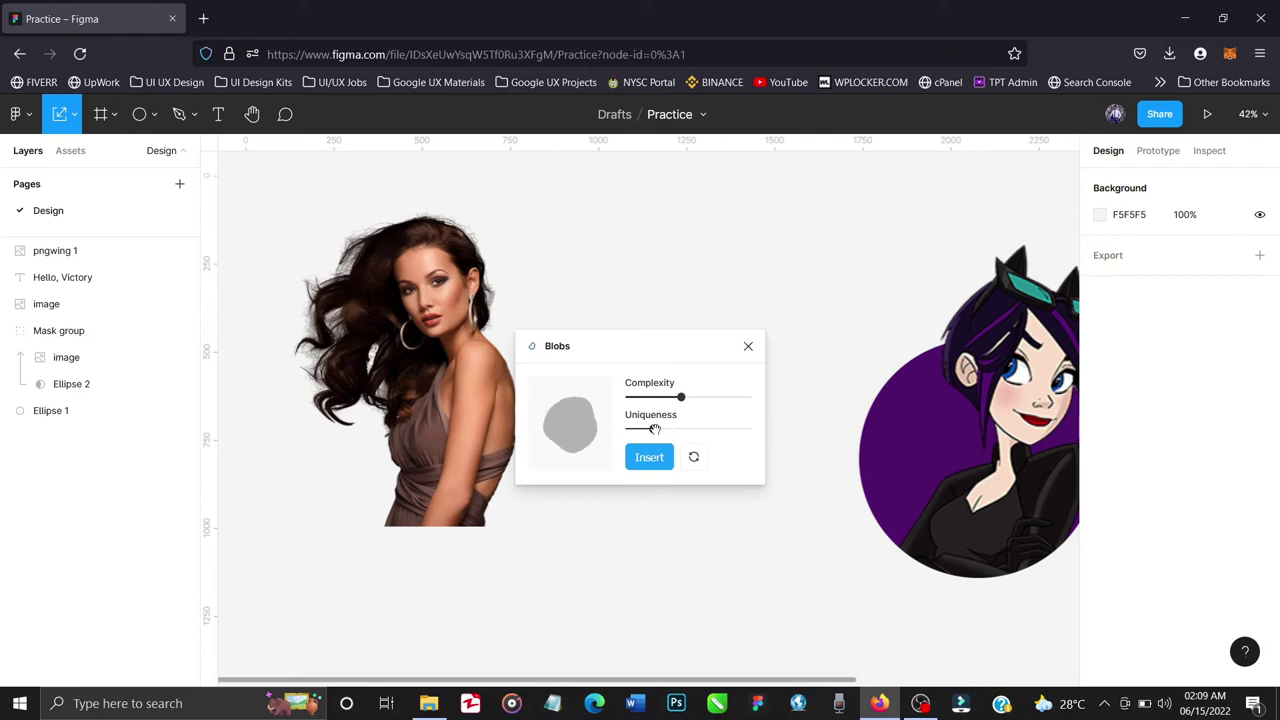
pyautogui.click(649, 457)
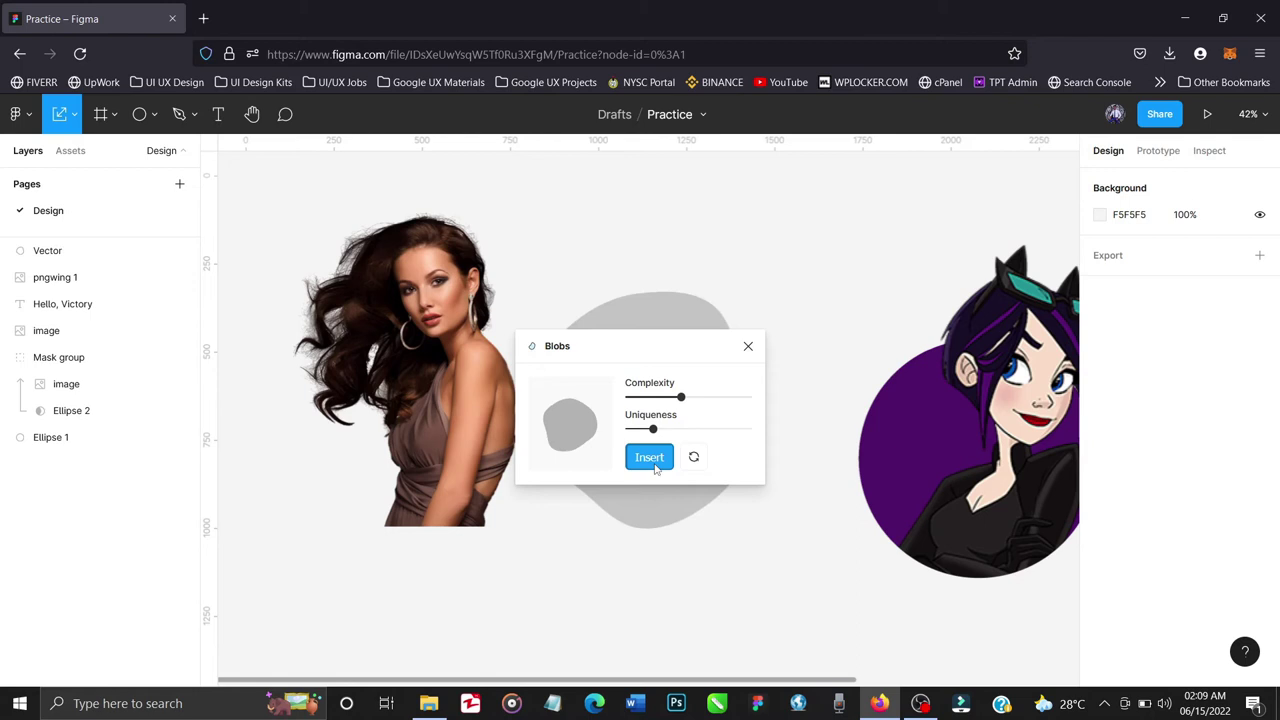
pyautogui.click(748, 346)
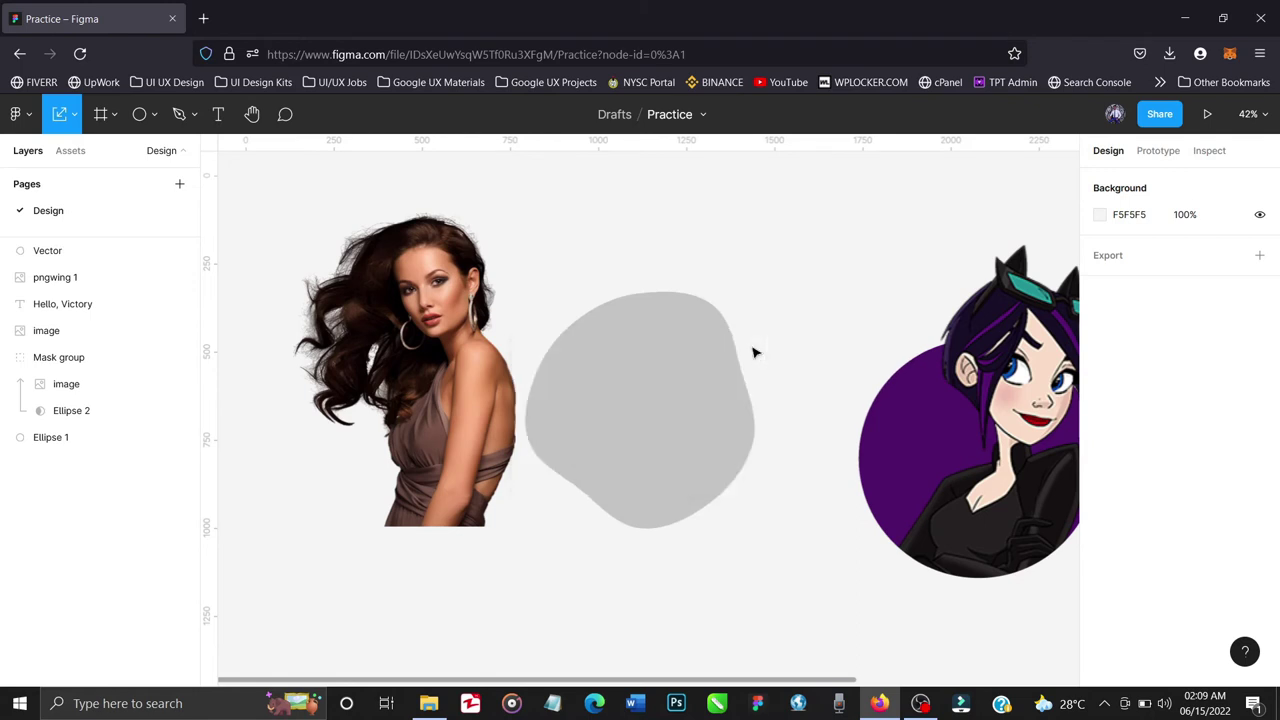
# Step: Enlarge the blob to 674.13 × 696.53 at X 166, Y 464, then select the photo
pyautogui.click(628, 366)
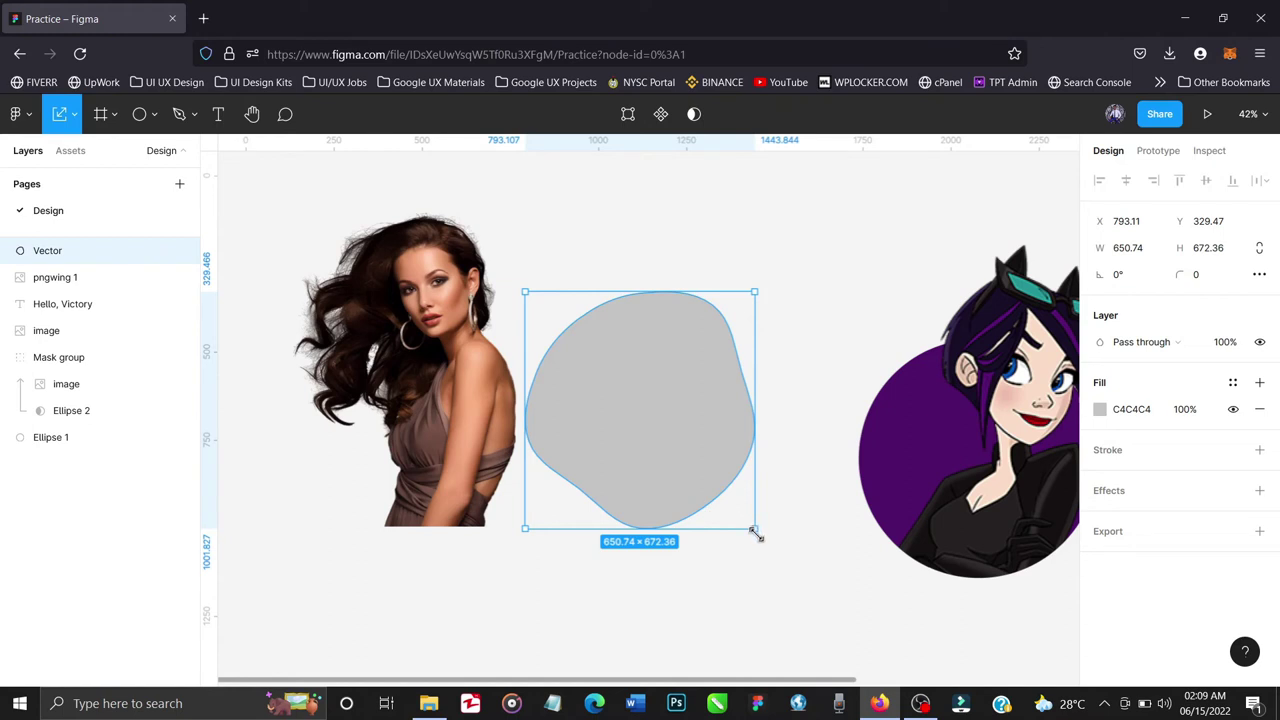
pyautogui.moveTo(755, 529); pyautogui.dragTo(757, 535)
pyautogui.moveTo(663, 434); pyautogui.dragTo(446, 486)
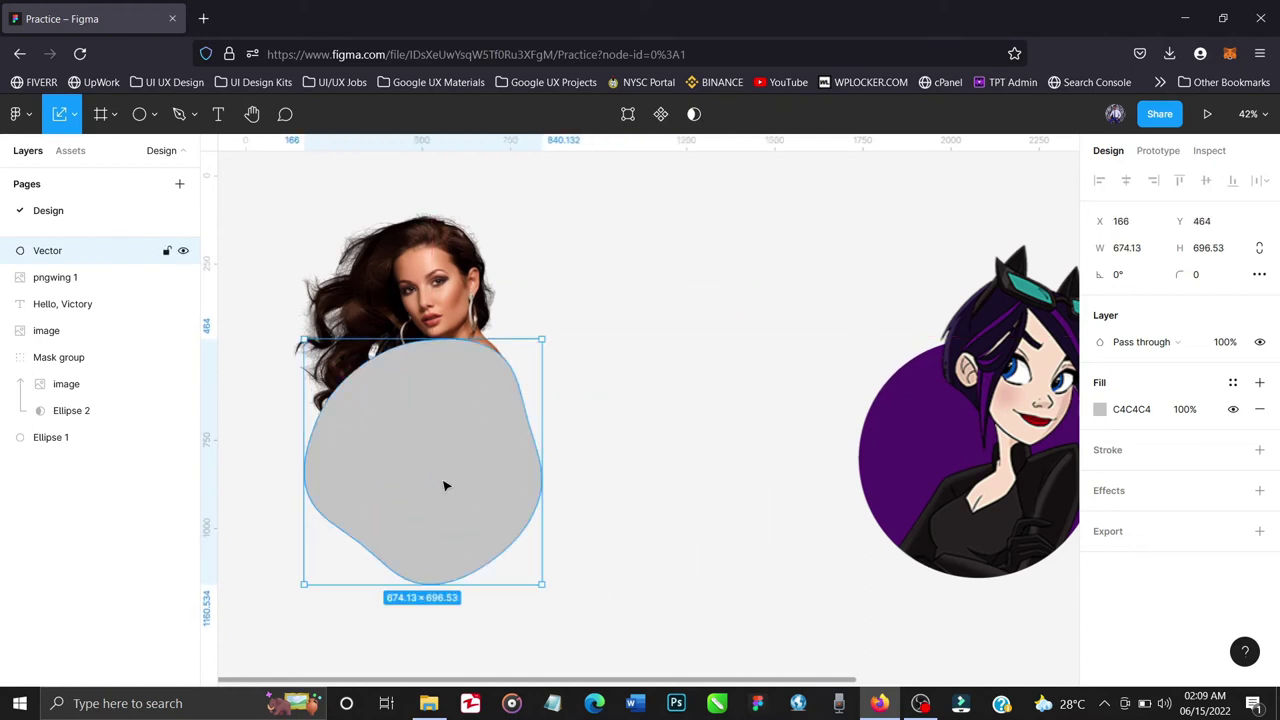
pyautogui.hscroll(-5, 565, 472)
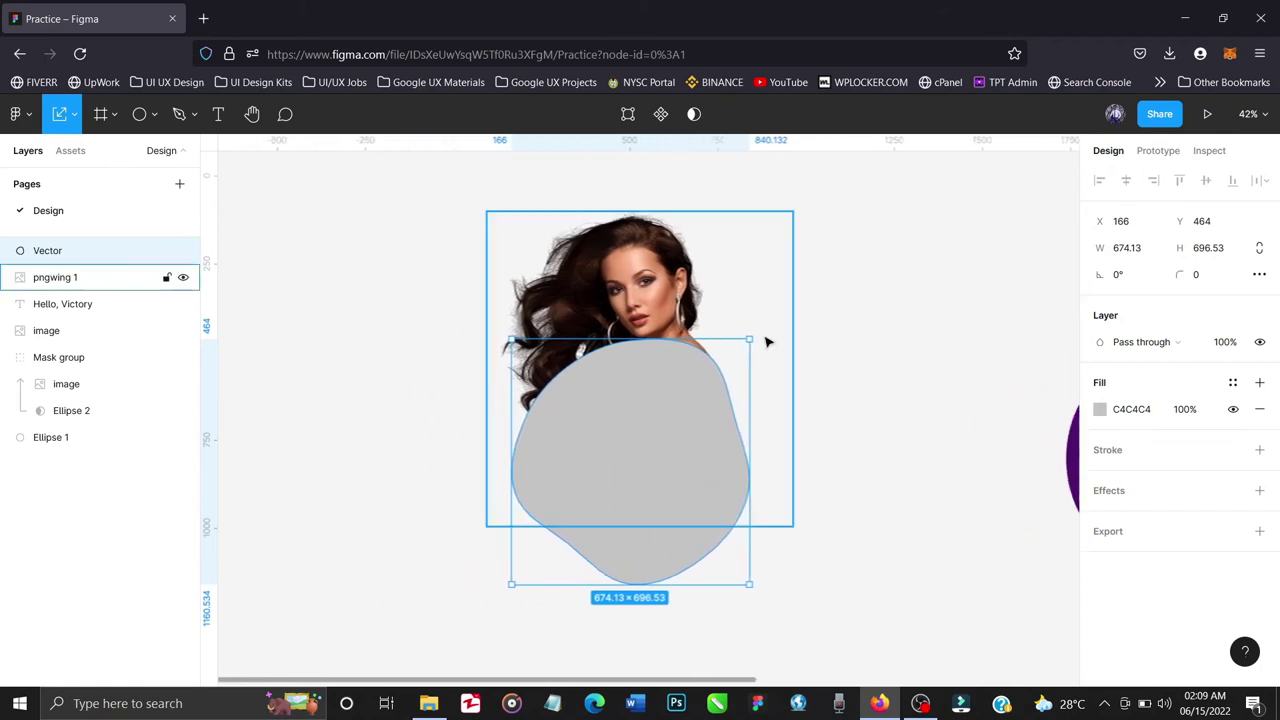
pyautogui.click(709, 311)
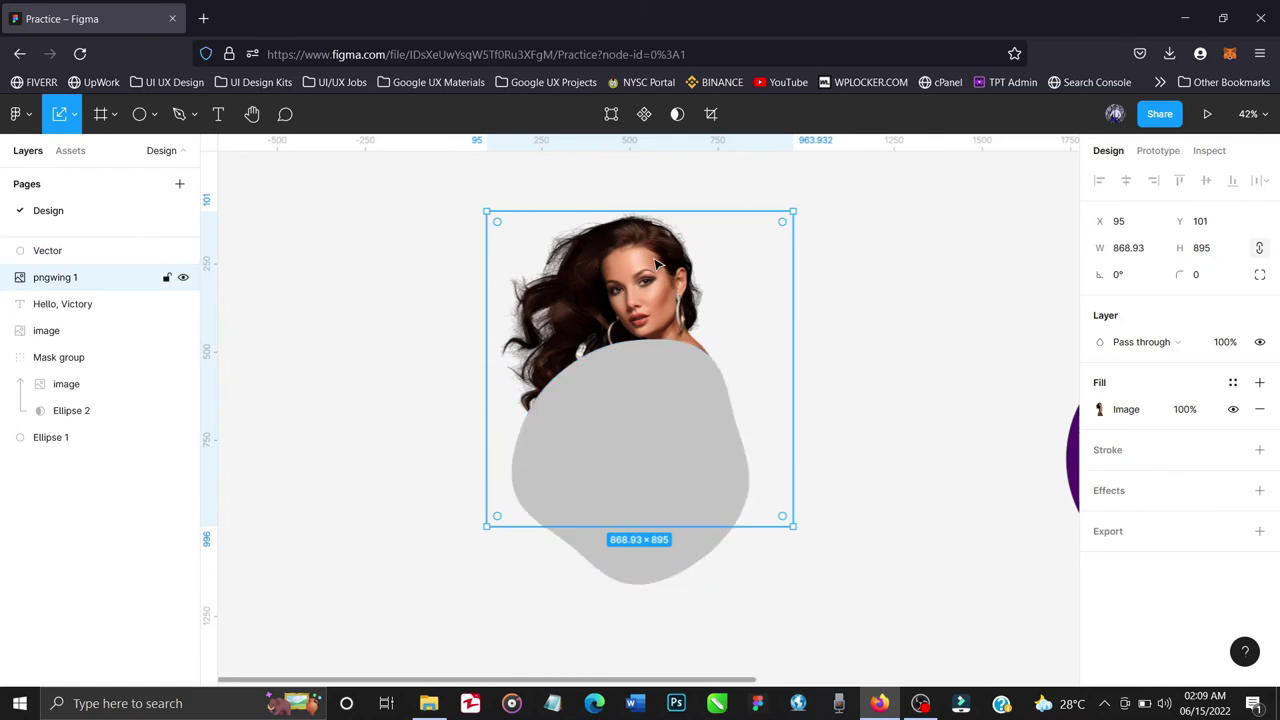
# Step: Bring the woman photo in front of the grey blob and rotate the blob
pyautogui.hotkey('ctrl', ']')
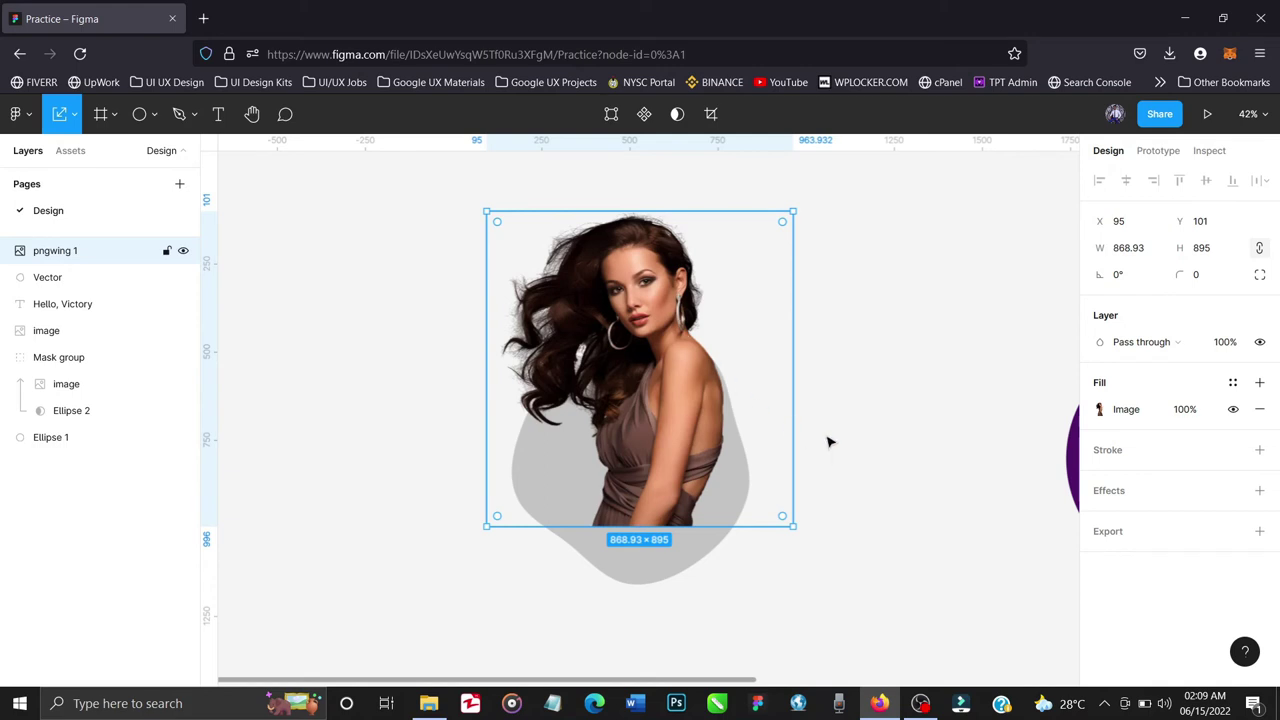
pyautogui.click(857, 447)
pyautogui.click(600, 561)
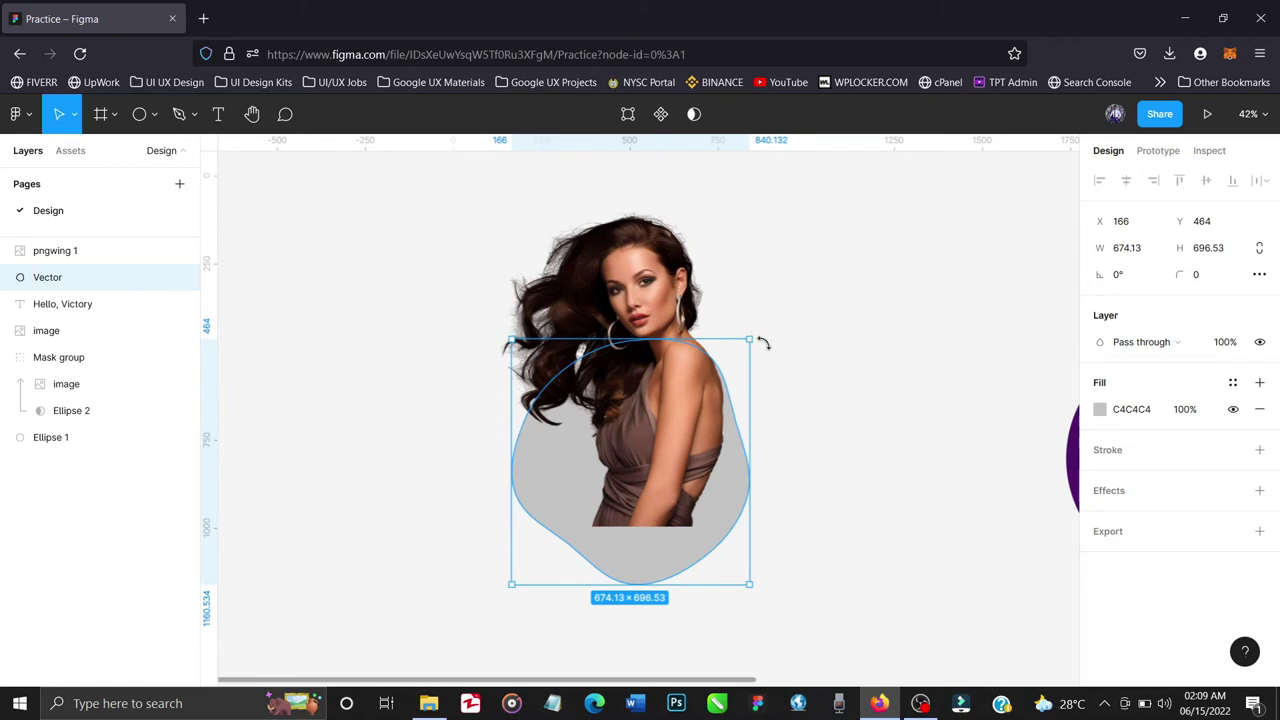
pyautogui.moveTo(762, 343); pyautogui.dragTo(760, 524)
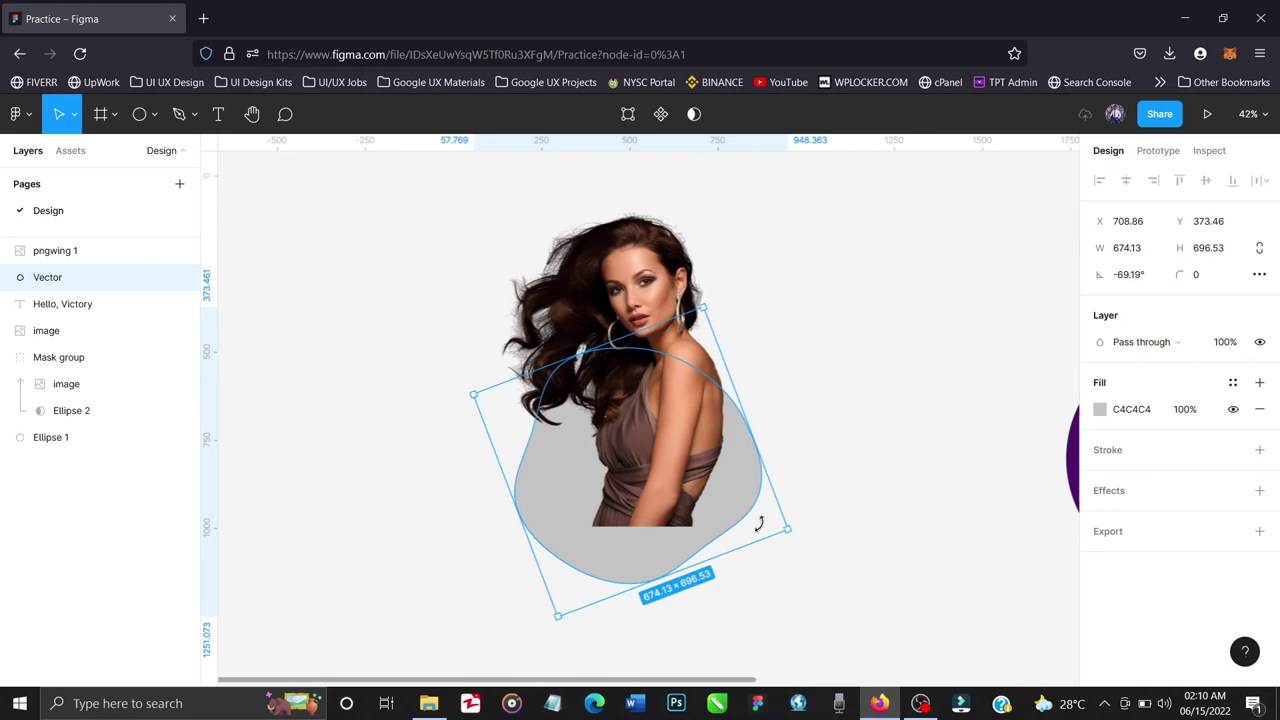
pyautogui.click(845, 443)
# Step: Enlarge the photo to 1118 × 1151.54 and place it at X -92, Y 154 over the blob
pyautogui.click(606, 545)
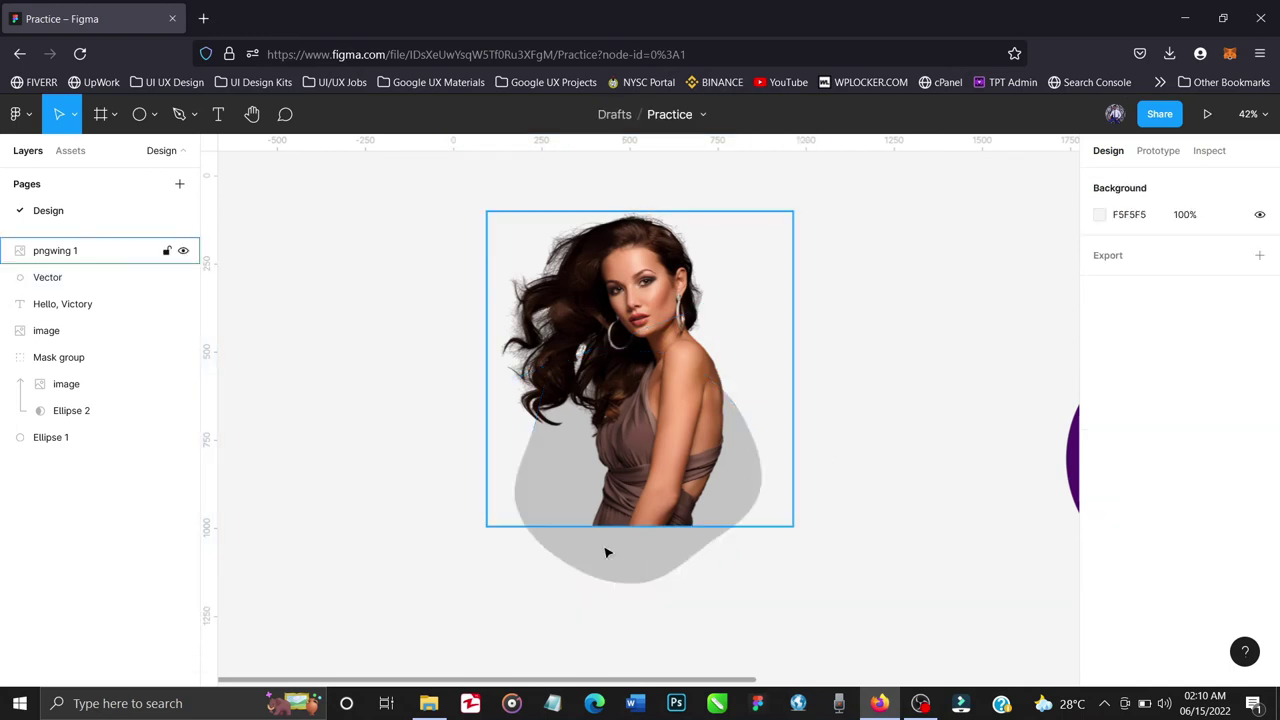
pyautogui.moveTo(674, 368); pyautogui.dragTo(657, 436)
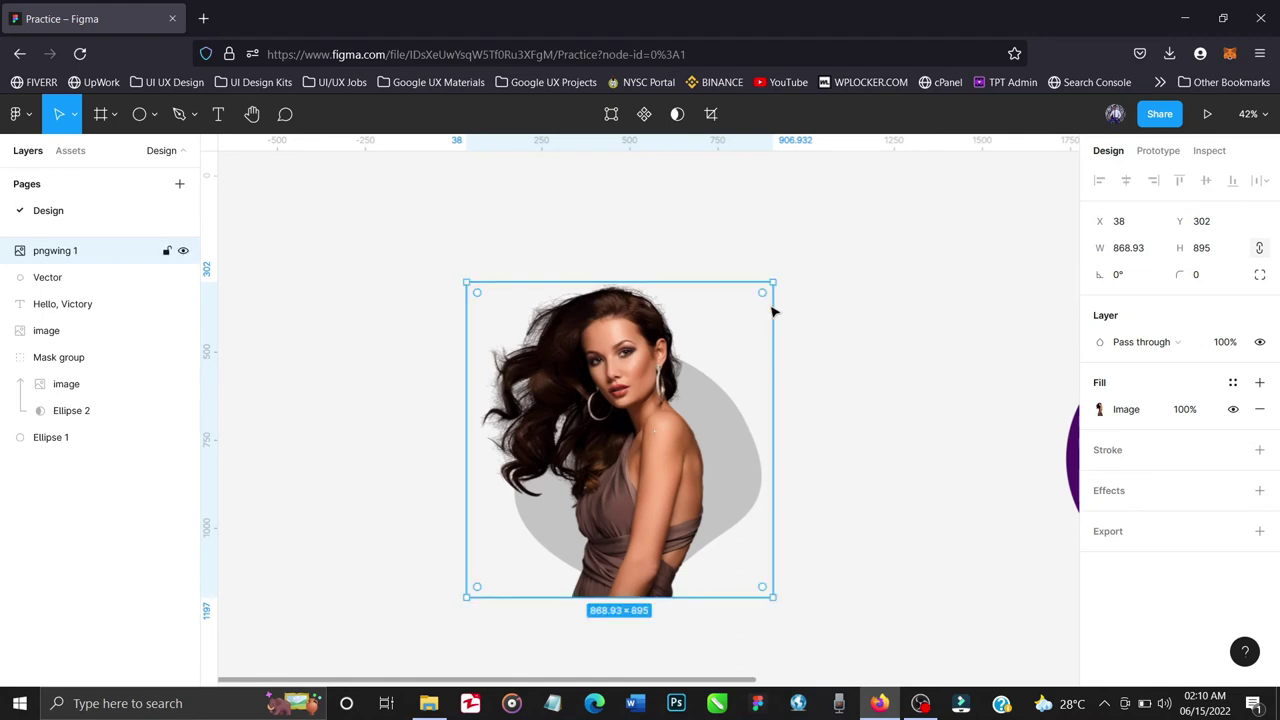
pyautogui.press('k')
pyautogui.moveTo(772, 281); pyautogui.dragTo(854, 243)
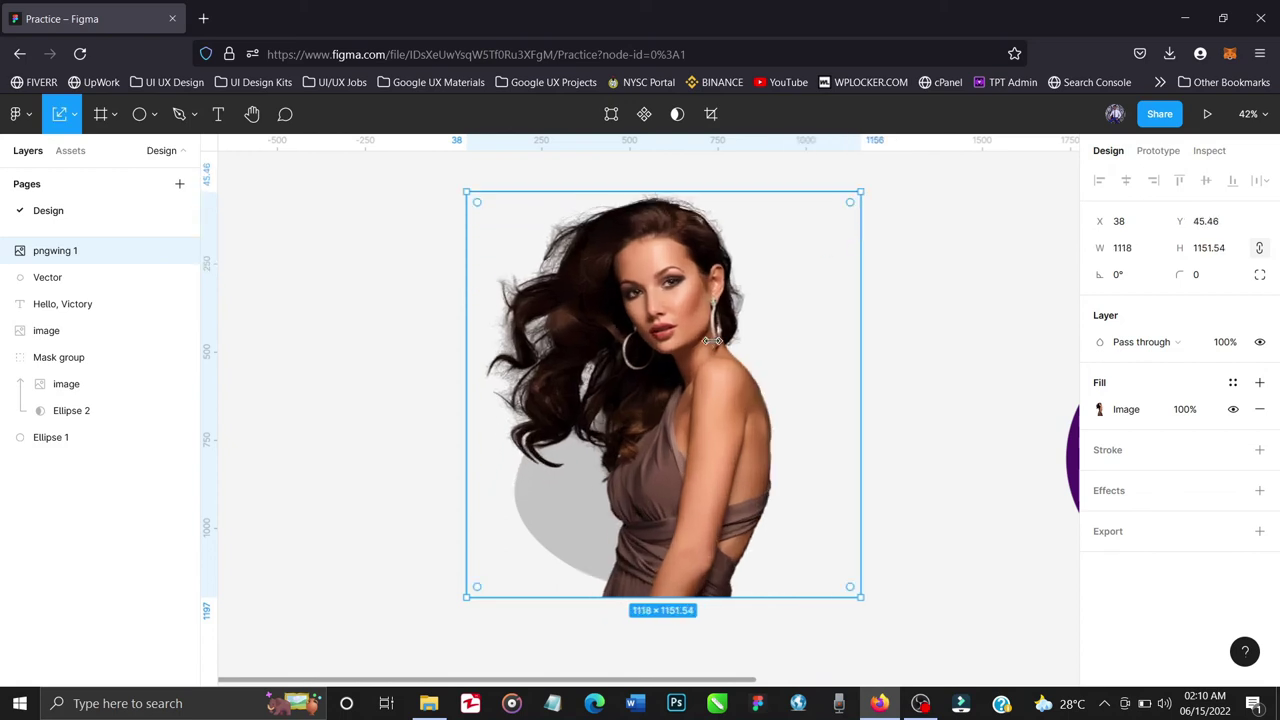
pyautogui.moveTo(712, 341); pyautogui.dragTo(660, 399)
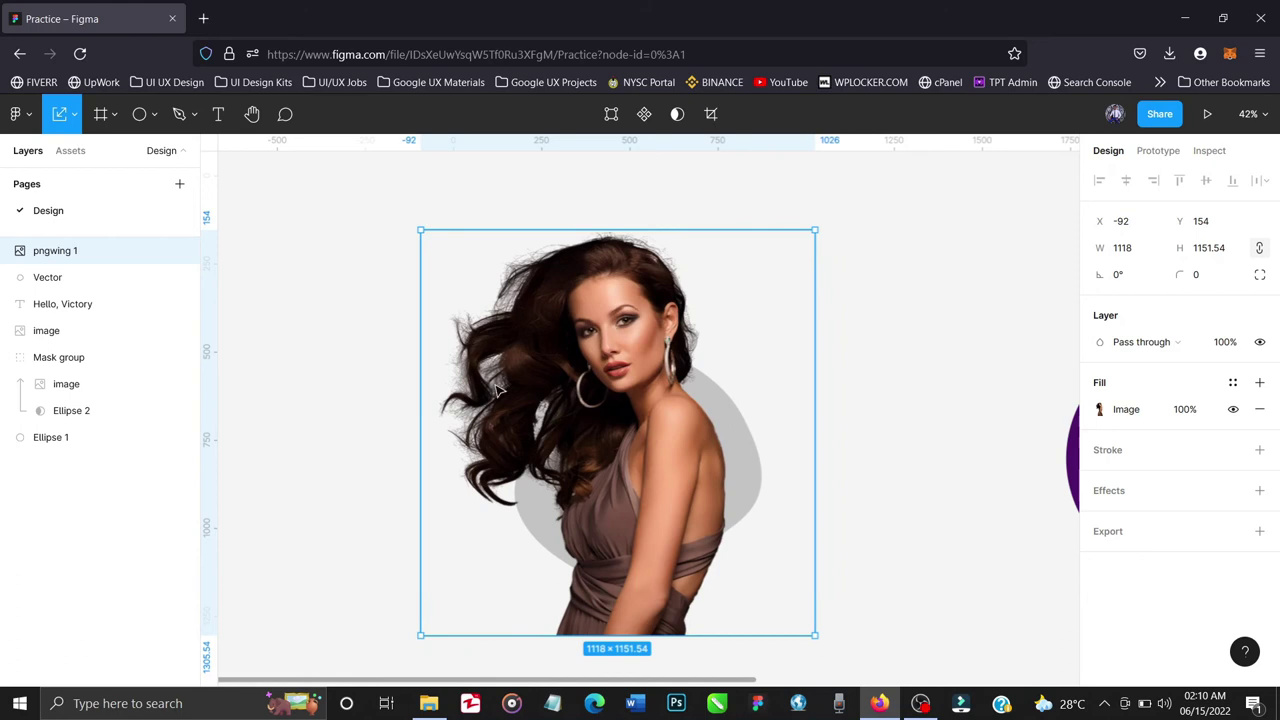
# Step: Duplicate pngwing 1 and the Vector blob together, then select pngwing 1 with a blob copy
pyautogui.click(80, 280)
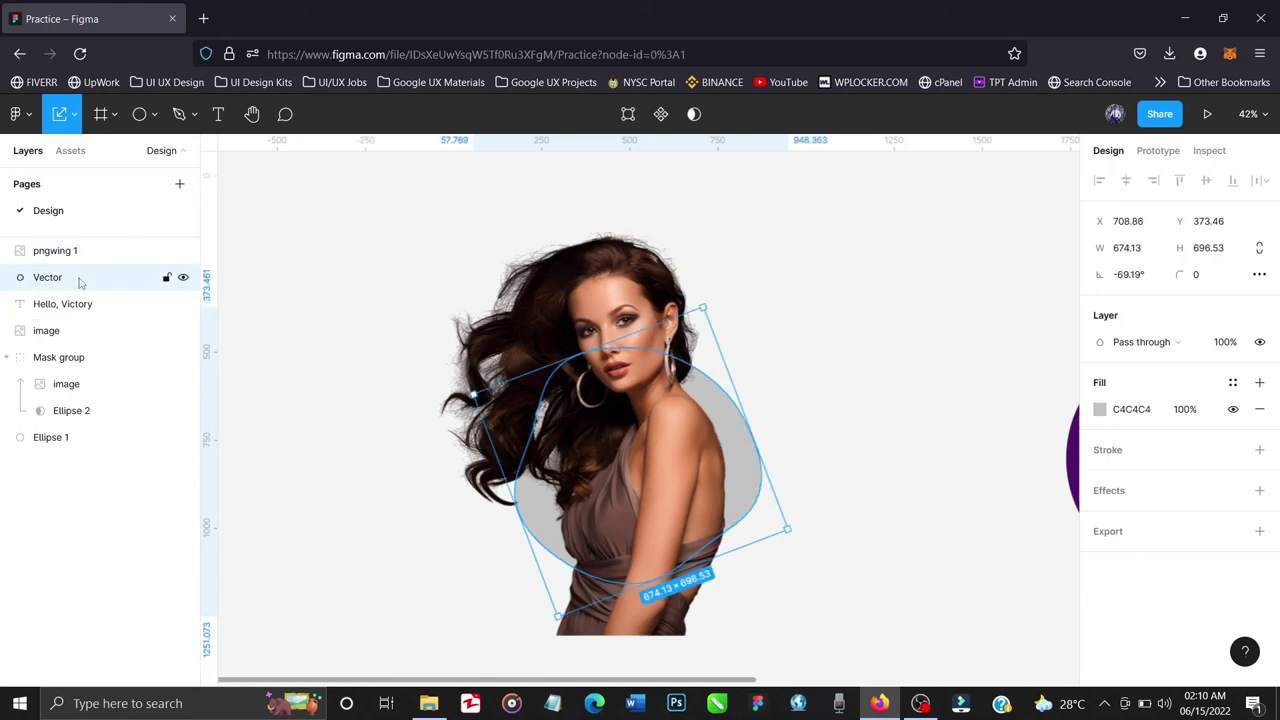
pyautogui.click(66, 254)
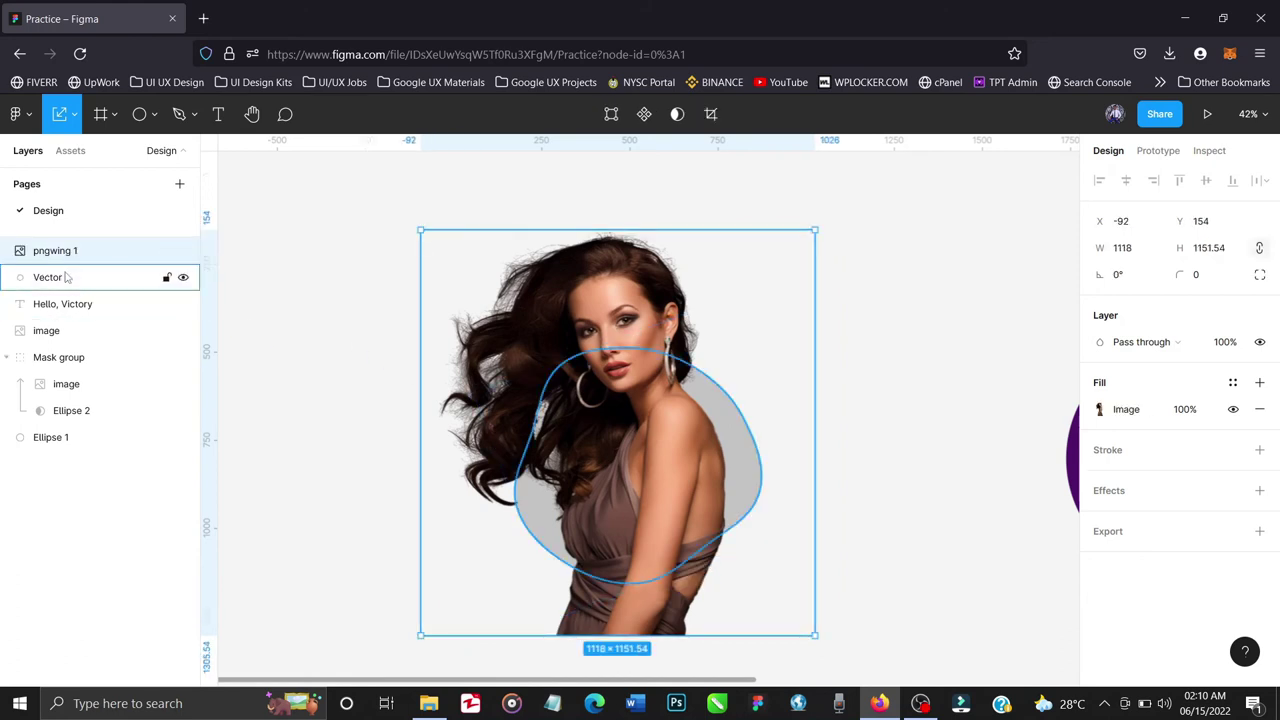
pyautogui.keyDown('shift'); pyautogui.click(66, 278); pyautogui.keyUp('shift')
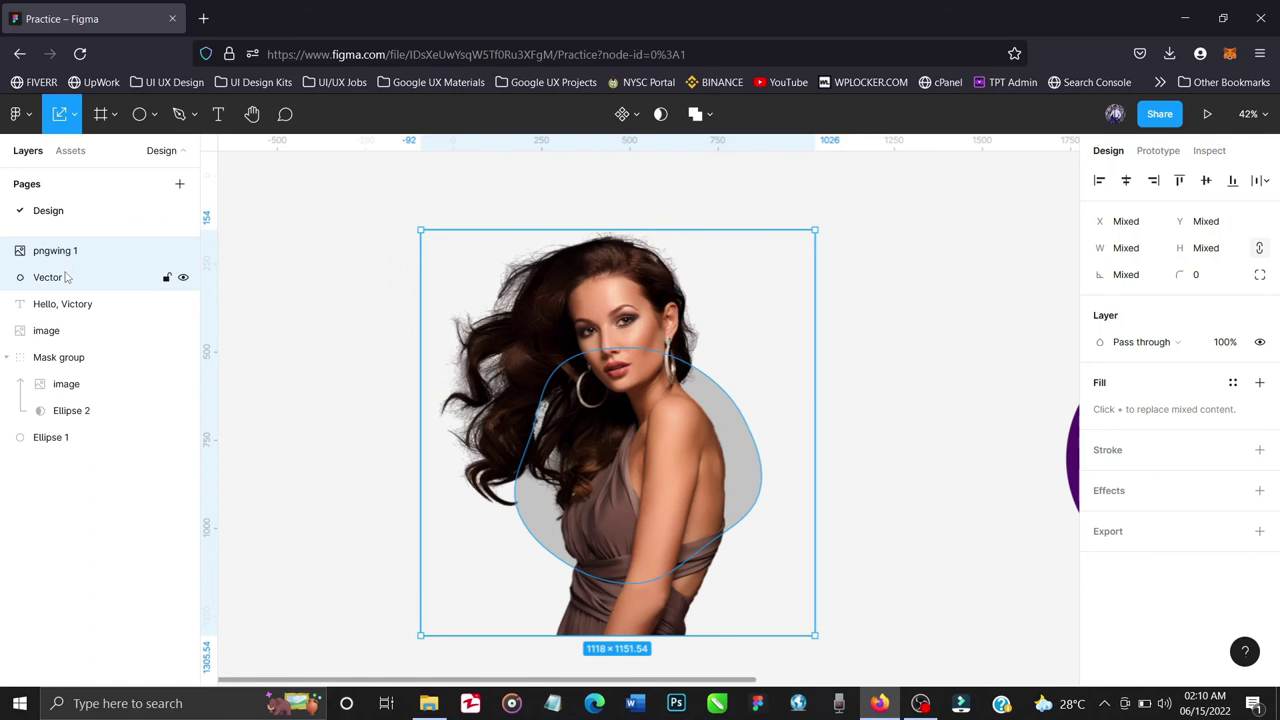
pyautogui.hotkey('ctrl', 'd')
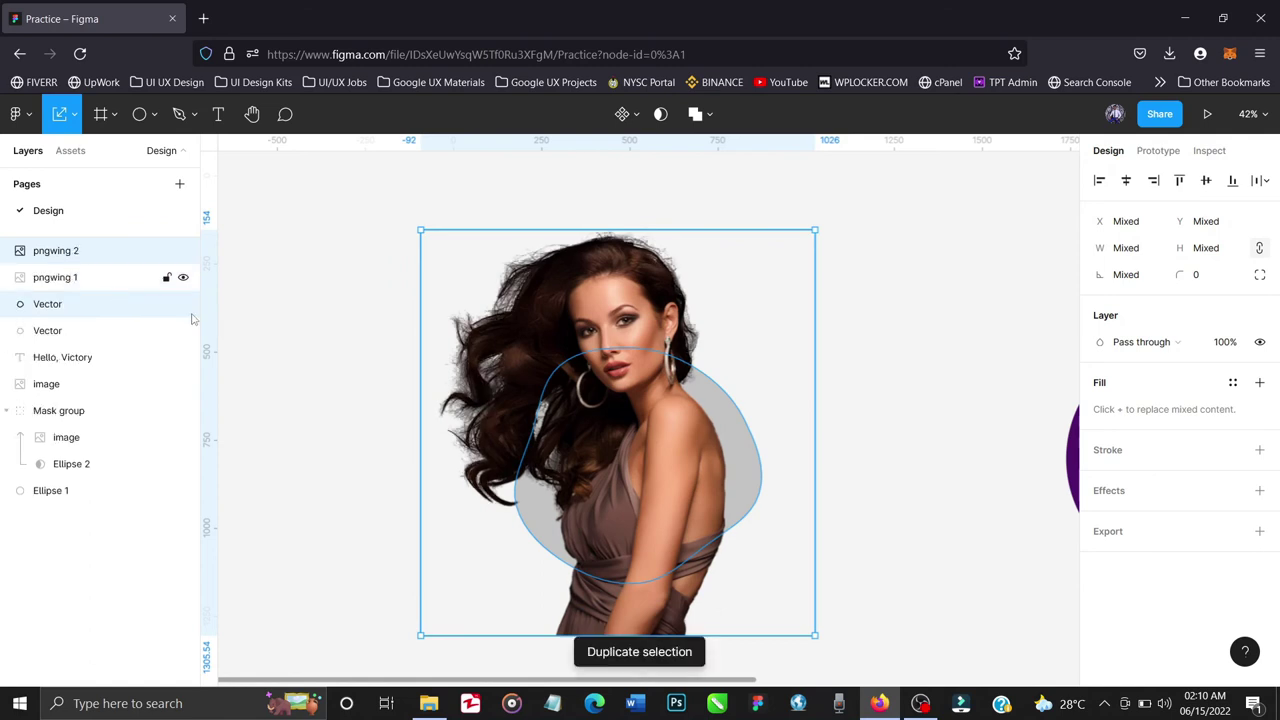
pyautogui.click(67, 279)
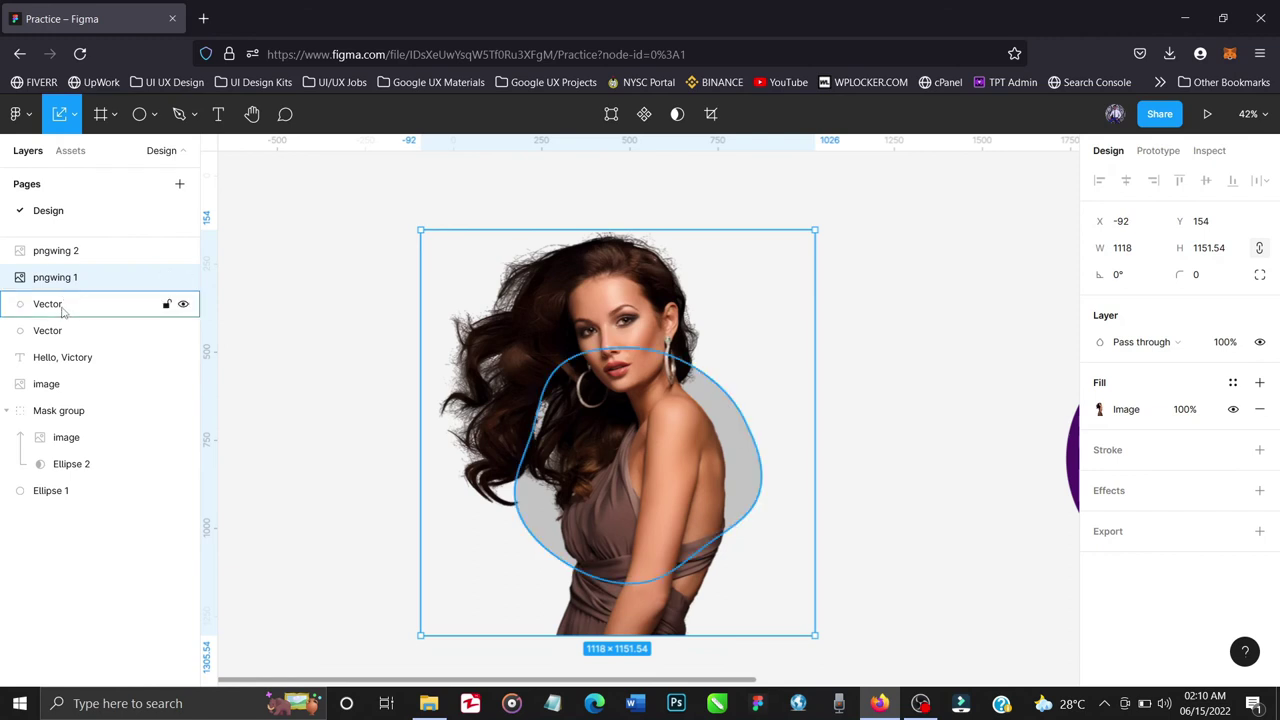
pyautogui.keyDown('shift'); pyautogui.click(62, 308); pyautogui.keyUp('shift')
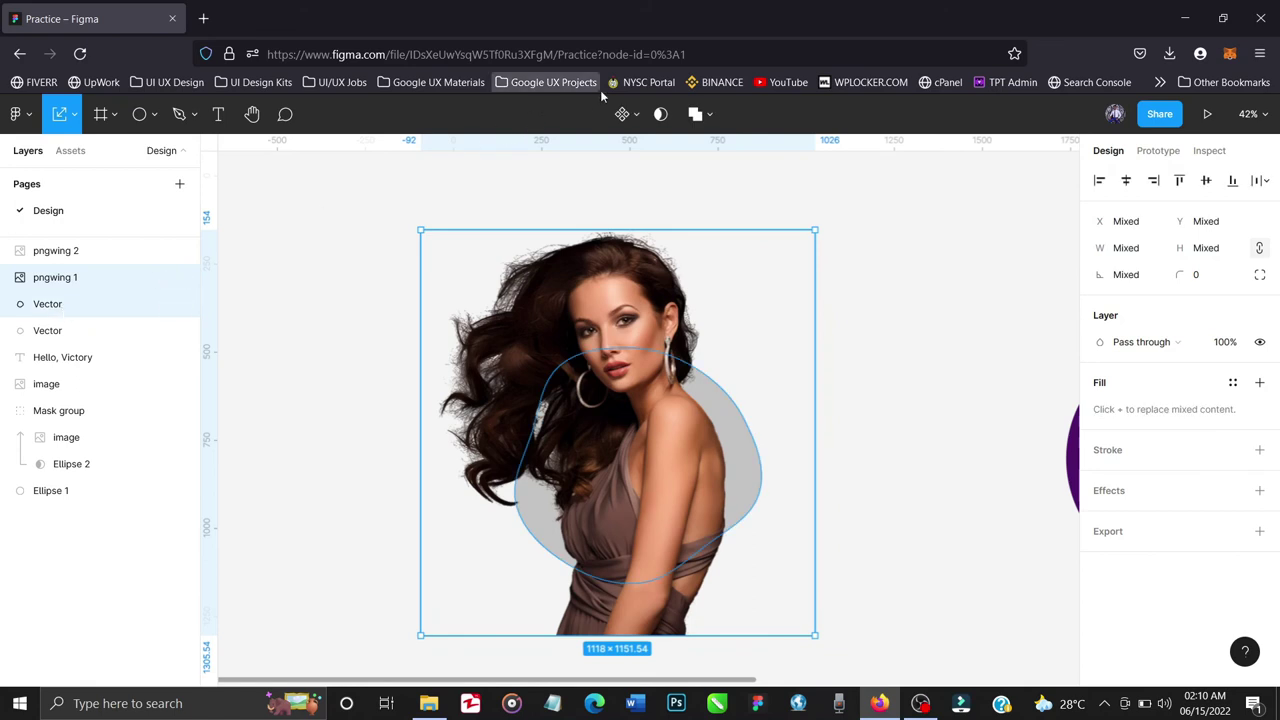
# Step: Mask pngwing 1 with the blob, then trim pngwing 2's height to 747
pyautogui.click(661, 114)
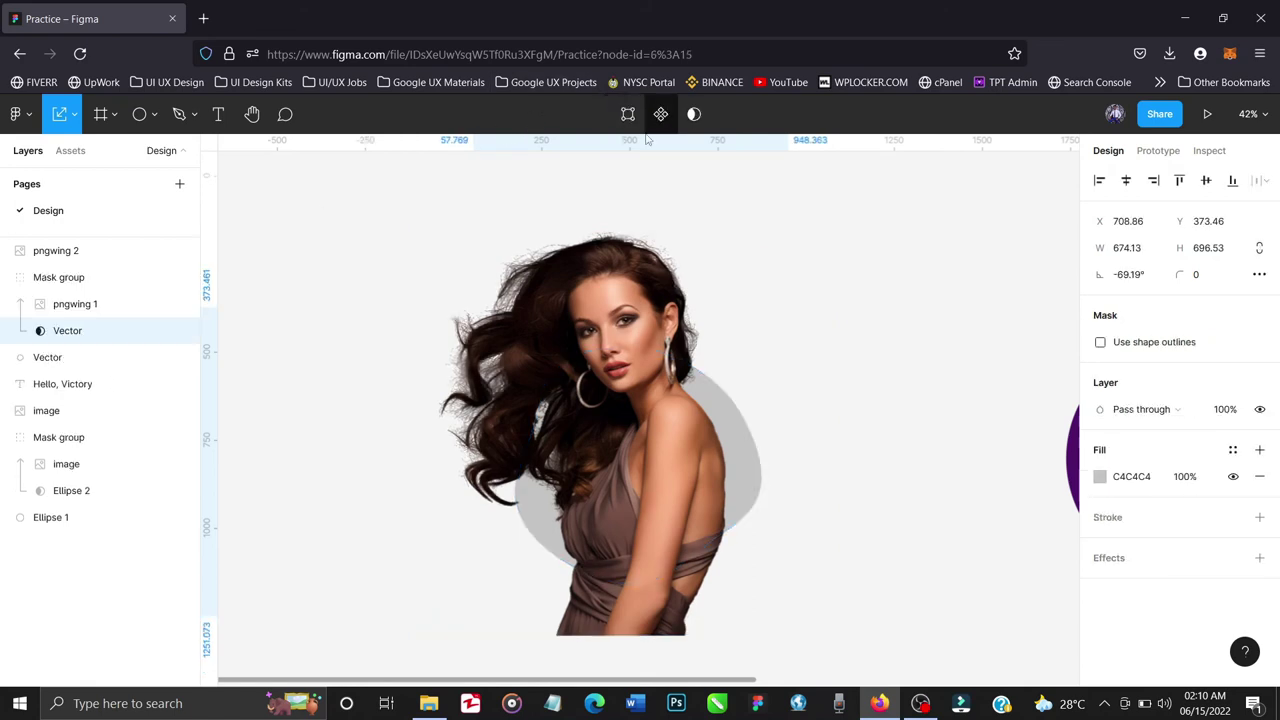
pyautogui.click(82, 254)
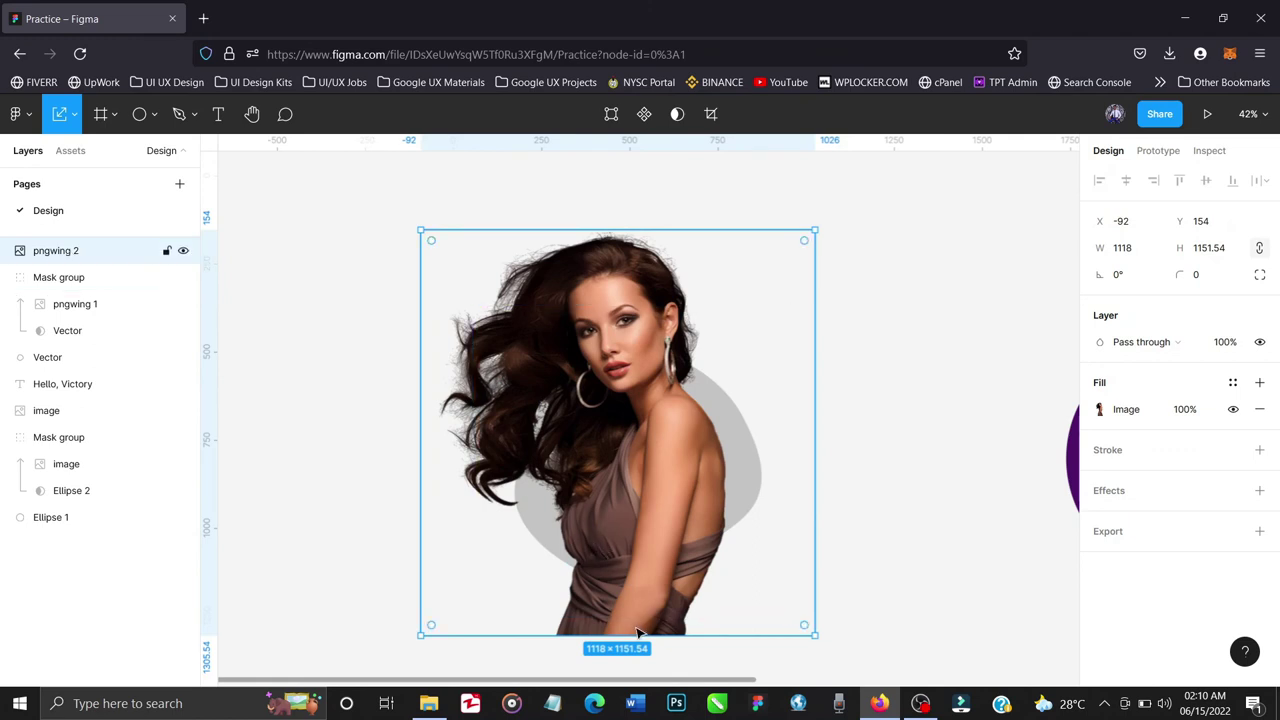
pyautogui.press('v')
pyautogui.moveTo(656, 634); pyautogui.dragTo(683, 488)
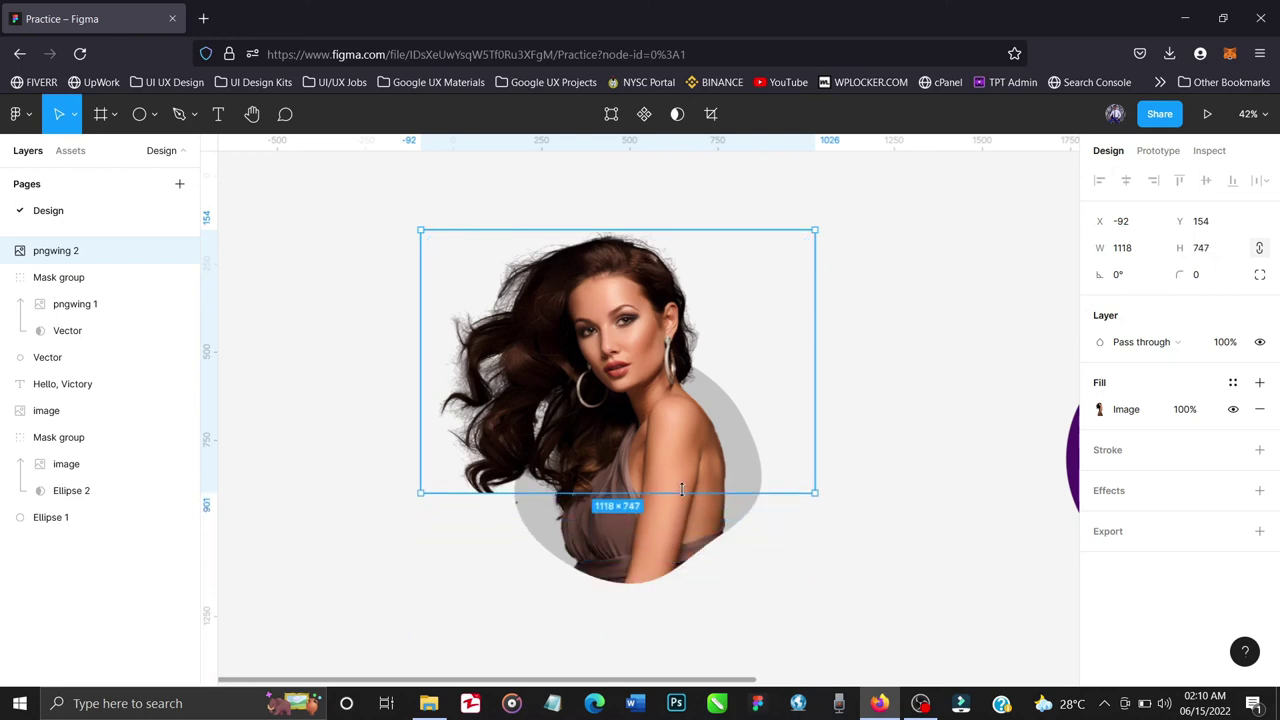
pyautogui.click(880, 508)
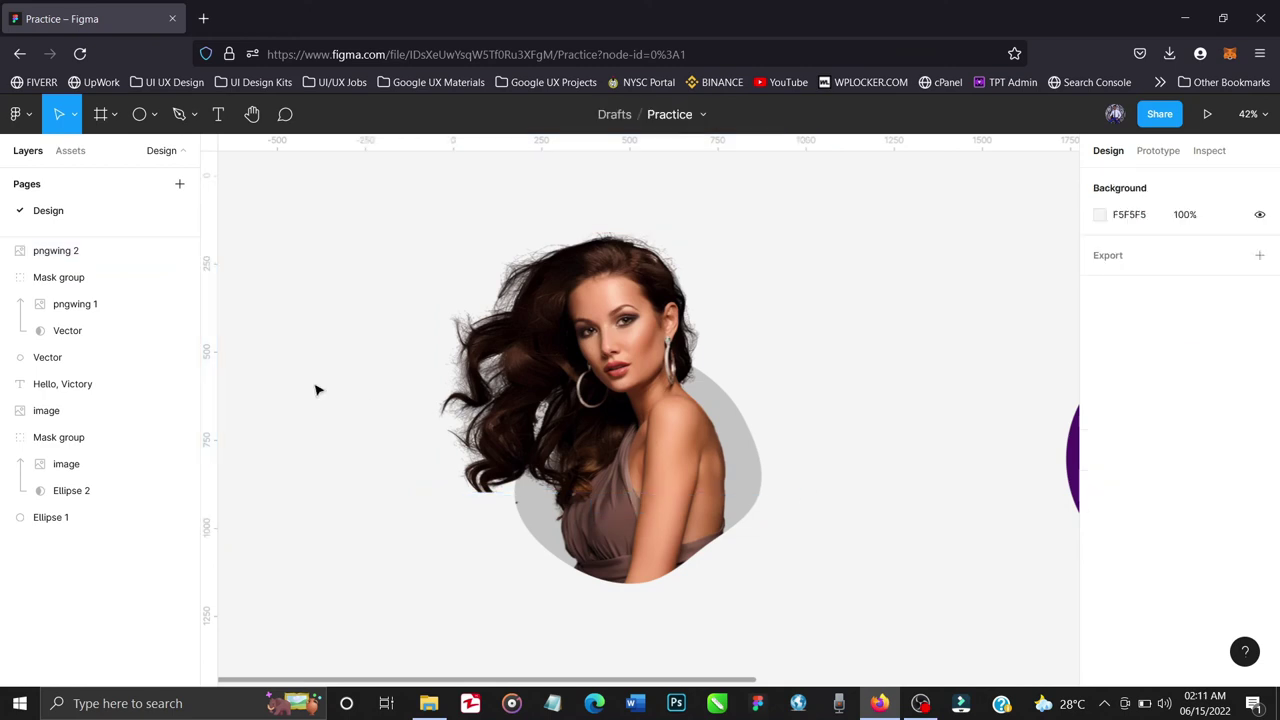
# Step: Fill the standalone blob with peach F9B58B sampled from the woman's skin
pyautogui.click(83, 359)
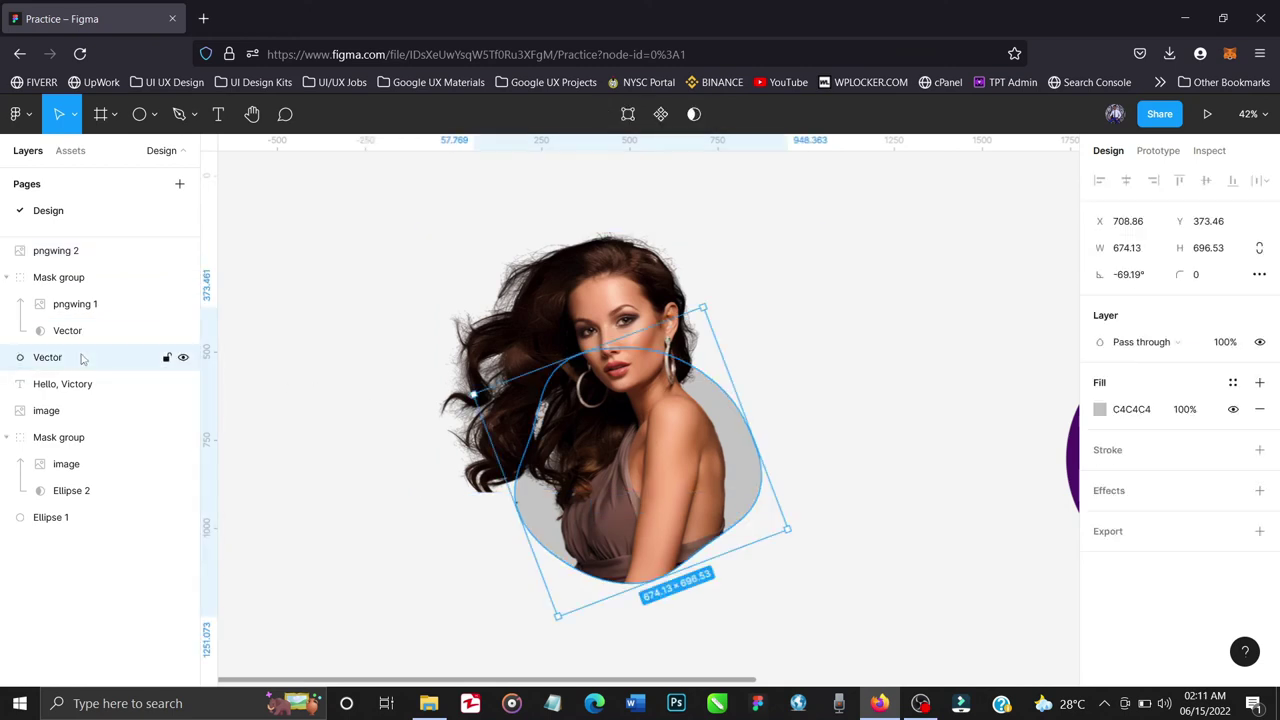
pyautogui.click(1099, 411)
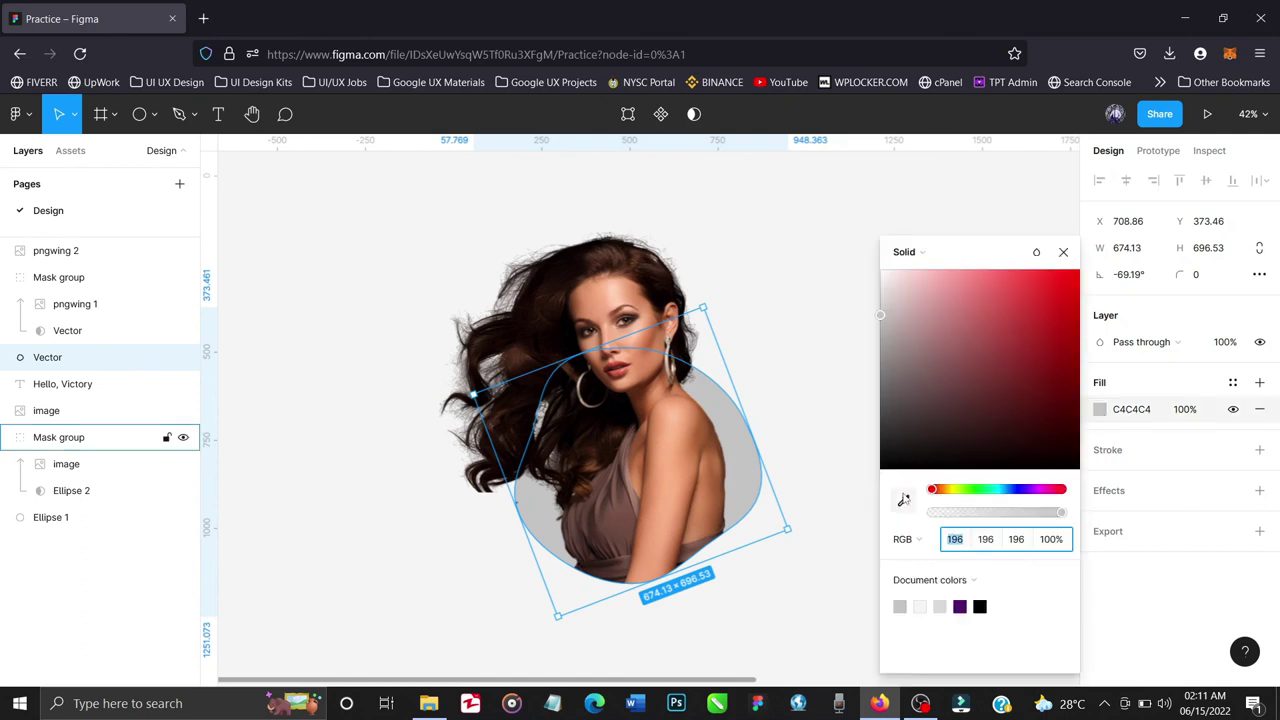
pyautogui.click(903, 502)
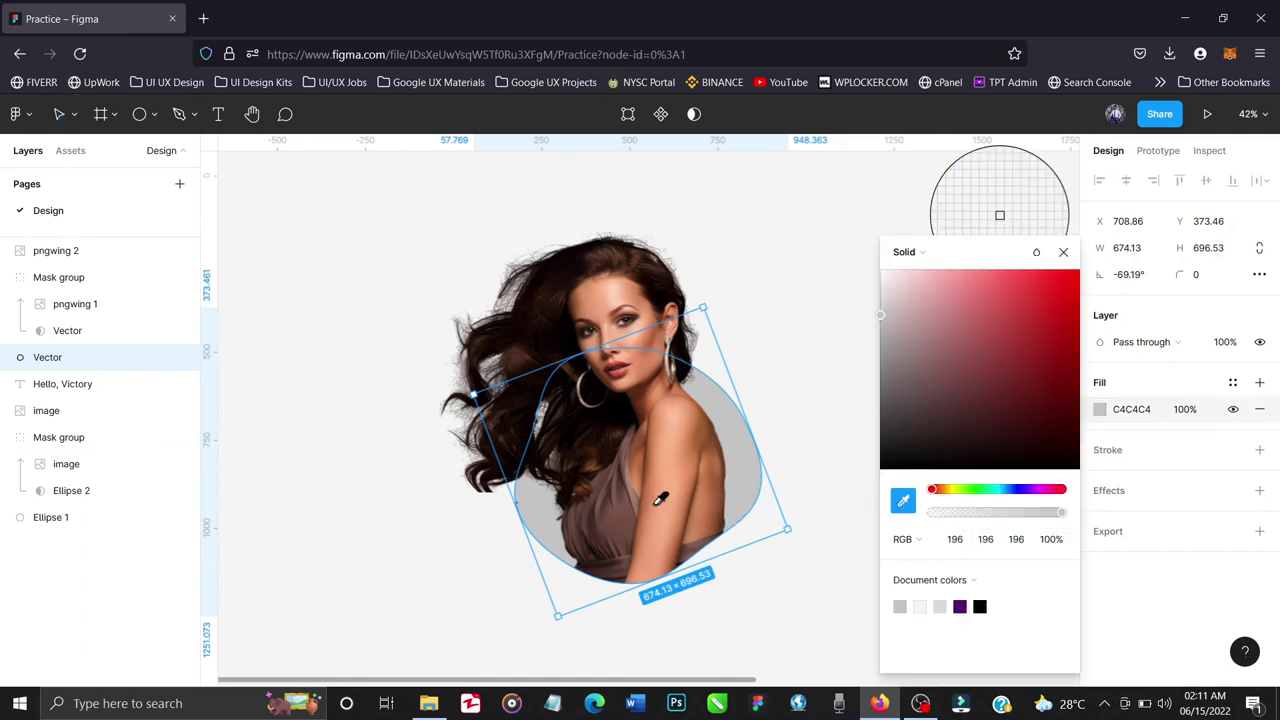
pyautogui.click(672, 447)
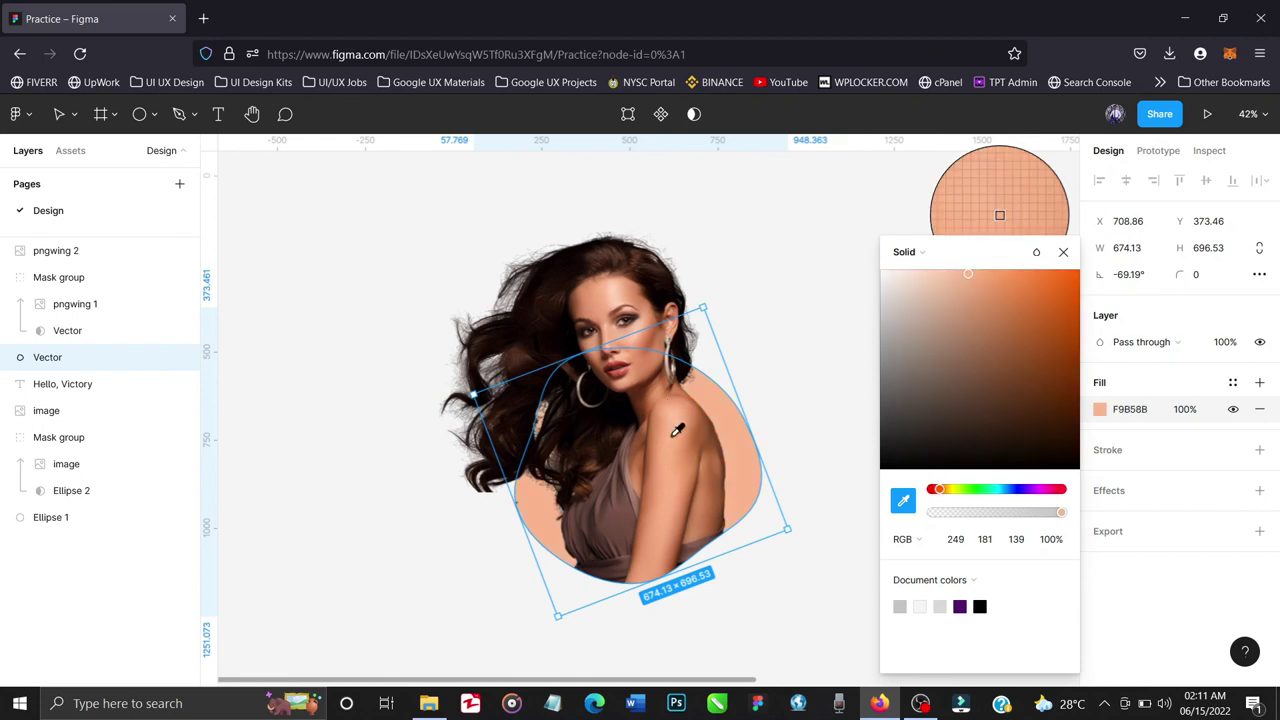
pyautogui.click(1063, 252)
pyautogui.click(855, 372)
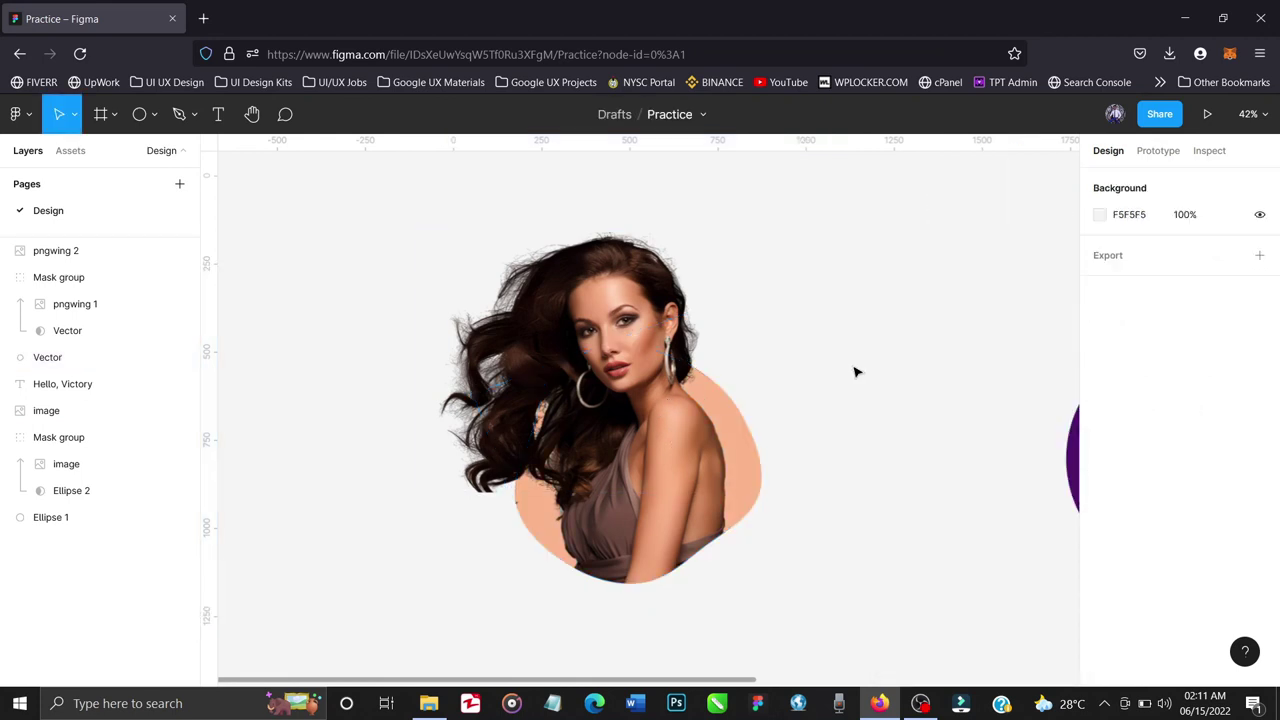